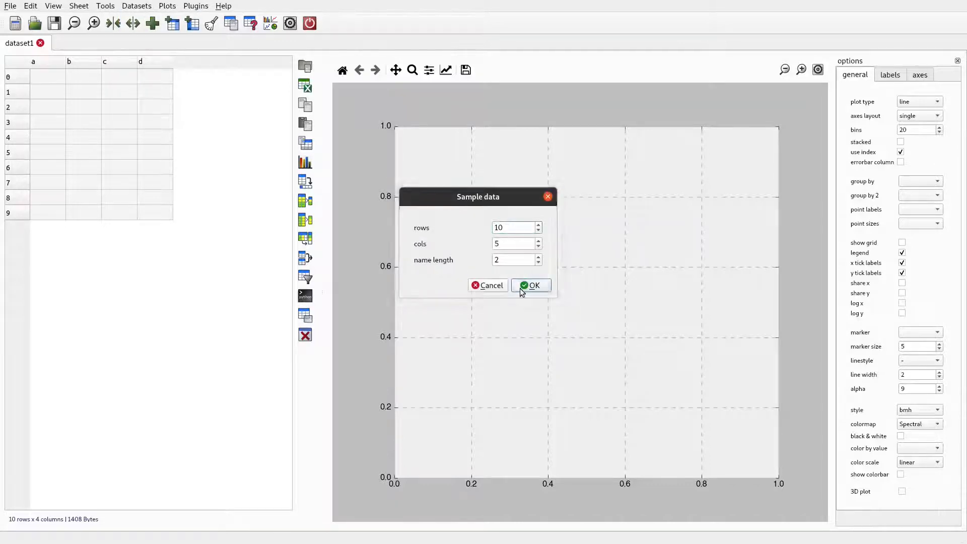
# Generate sample data with 10 rows, 5 columns and name length 2, and plot rows 0 to 7 of columns wc and vg as lines
pyautogui.click(525, 286)
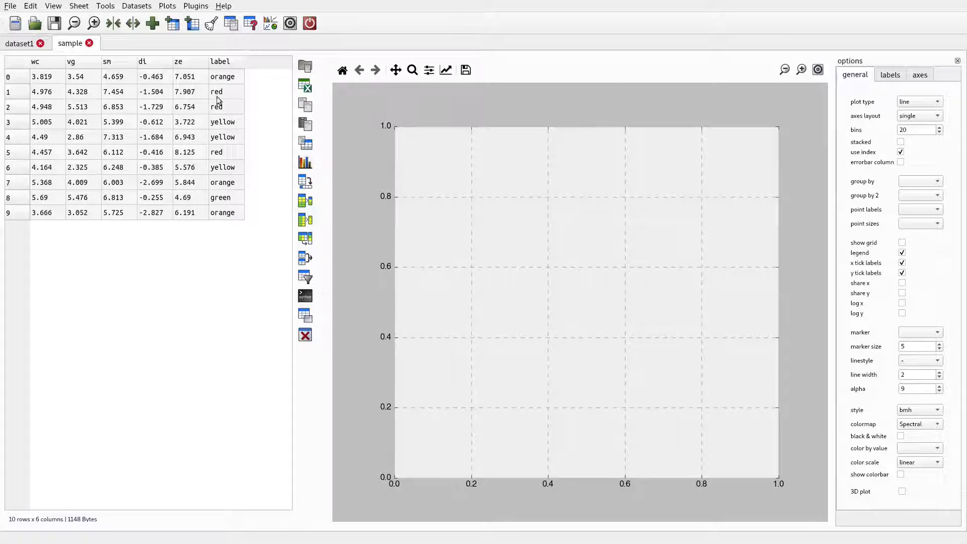
pyautogui.moveTo(51, 79); pyautogui.dragTo(89, 180)
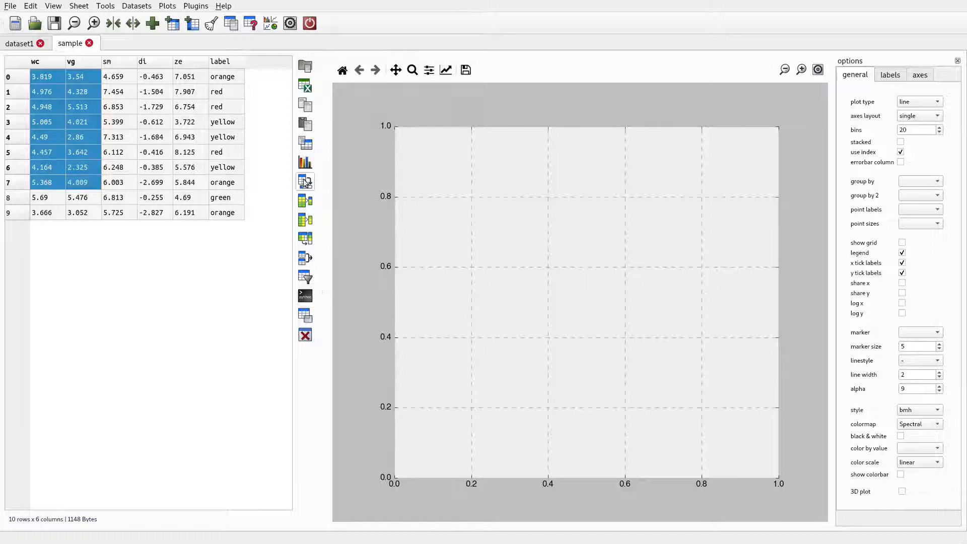
pyautogui.click(305, 162)
# Enlarge the plot's lines and text, reduce them again, and return to line width 5 and marker size 8
pyautogui.click(800, 70)
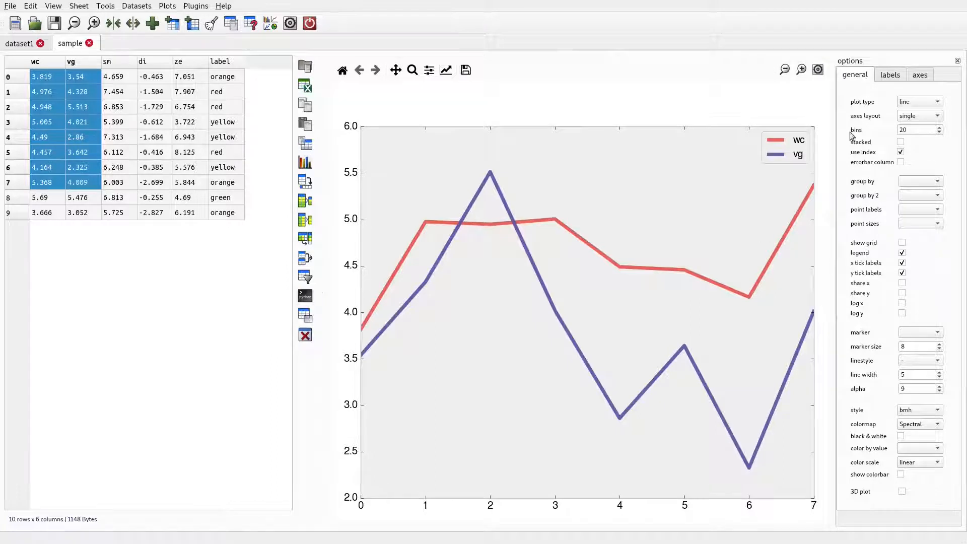
pyautogui.click(785, 69)
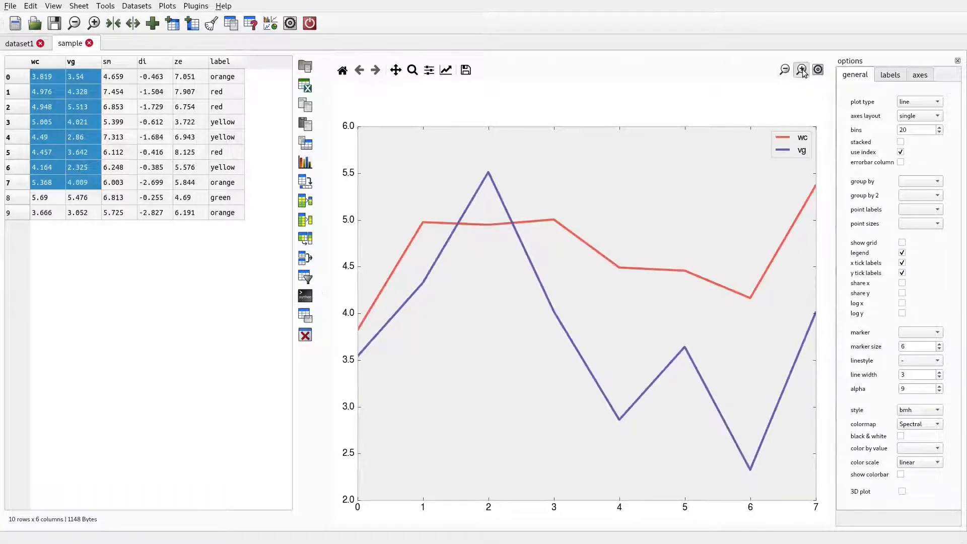
pyautogui.click(801, 70)
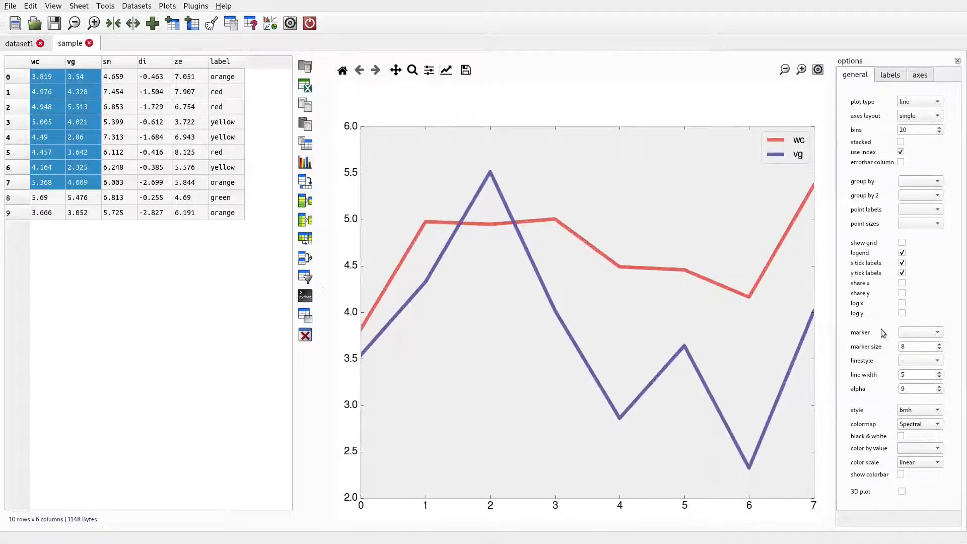
# Replot with o markers of size 11 and dashed (--) lines of width 2
pyautogui.doubleClick(914, 374)
pyautogui.click(916, 363)
pyautogui.click(916, 370)
pyautogui.doubleClick(916, 348)
pyautogui.click(914, 335)
pyautogui.click(915, 344)
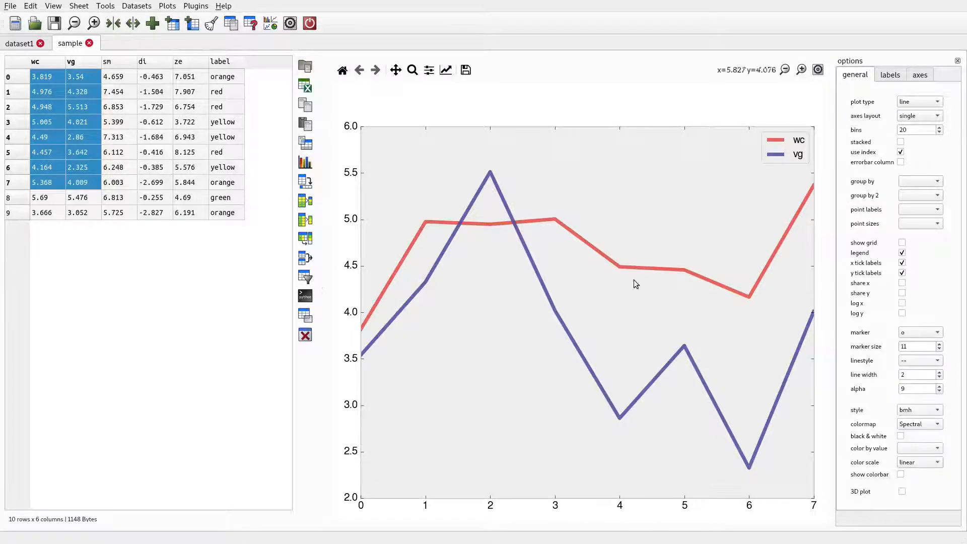
pyautogui.click(308, 167)
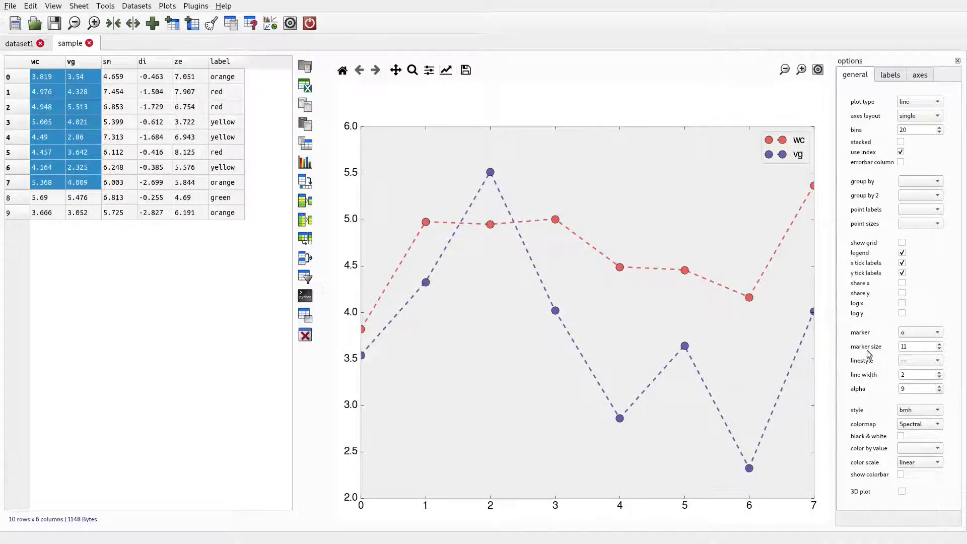
# Replot the wc and vg lines with the YlGnBu colormap
pyautogui.click(922, 424)
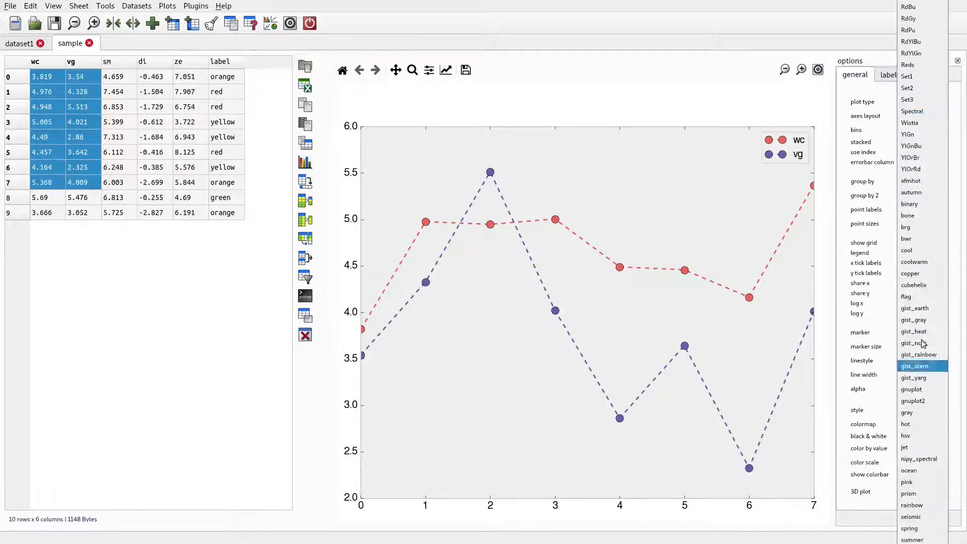
pyautogui.click(911, 145)
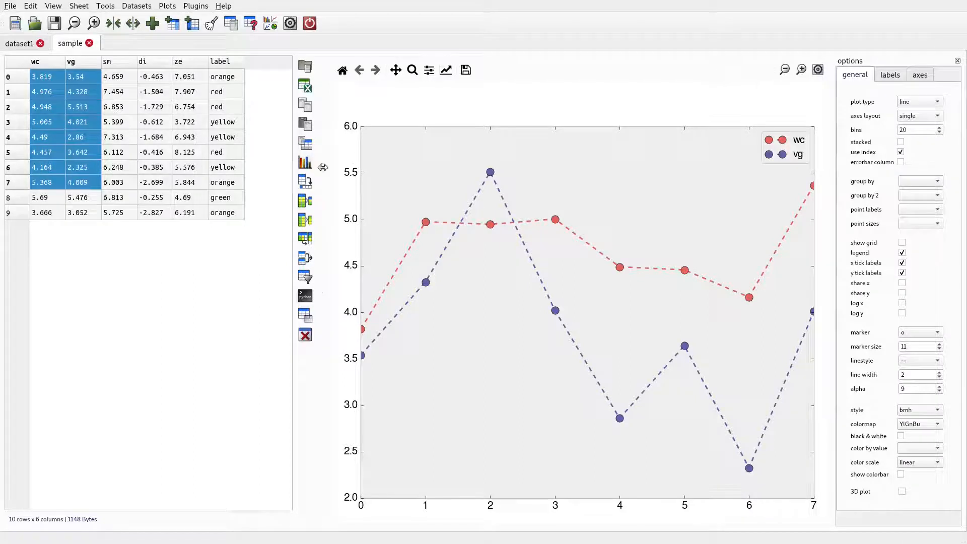
pyautogui.click(303, 166)
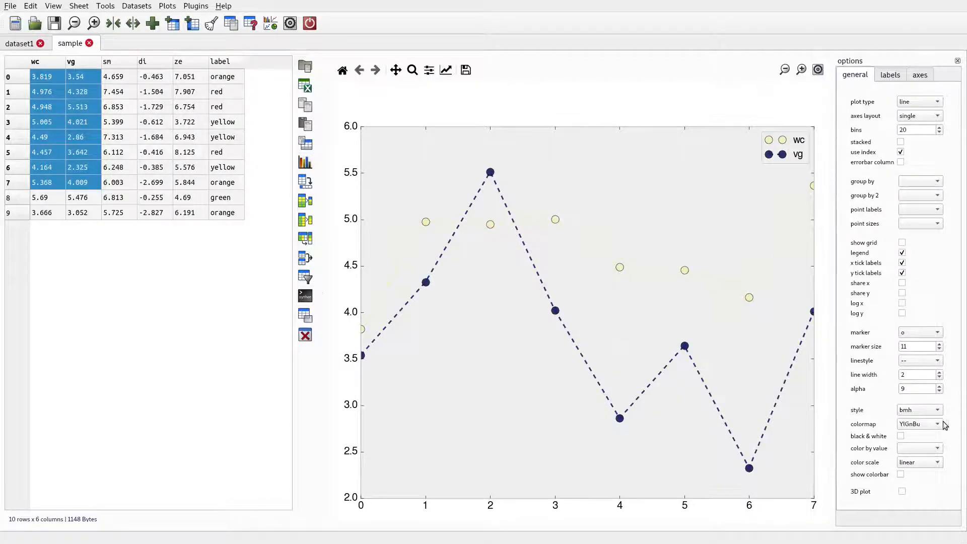
# Replot the wc and vg lines with the cool colormap
pyautogui.click(935, 424)
pyautogui.click(912, 250)
pyautogui.click(304, 164)
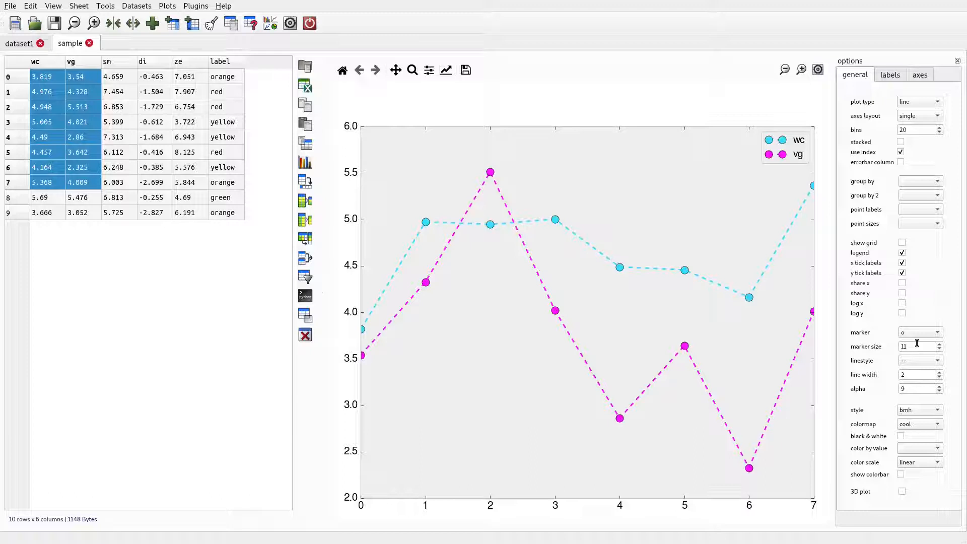
# Try the plot in the fivethirtyeight style and in the classic style
pyautogui.click(919, 412)
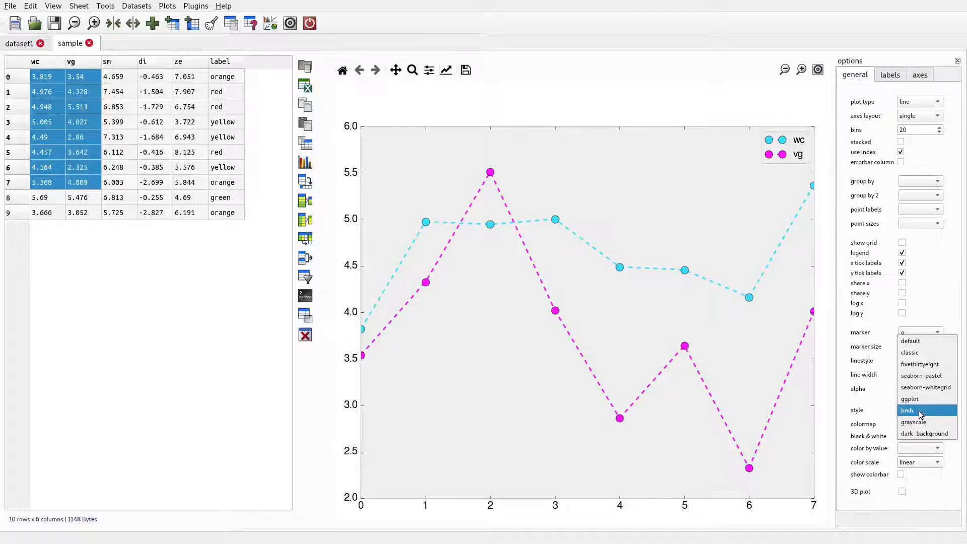
pyautogui.click(920, 364)
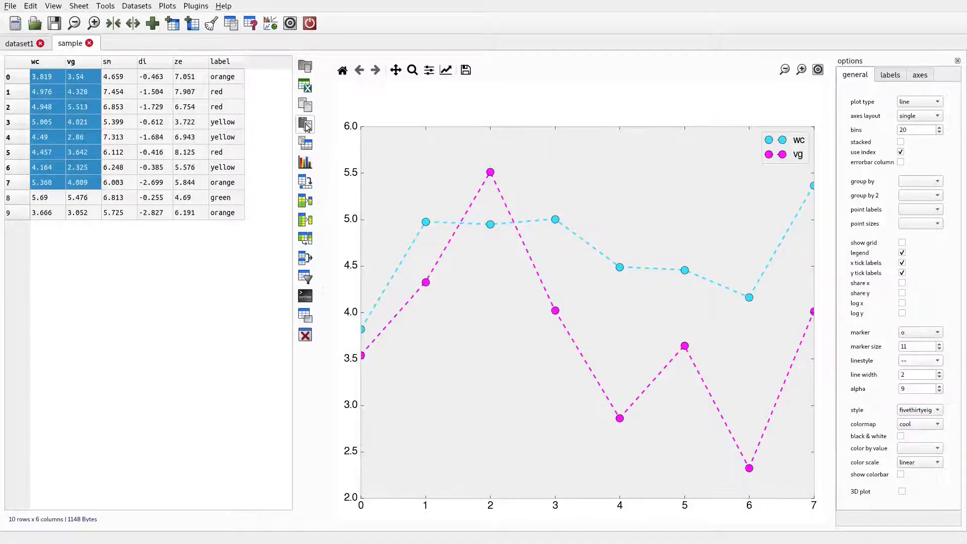
pyautogui.click(919, 410)
pyautogui.click(919, 396)
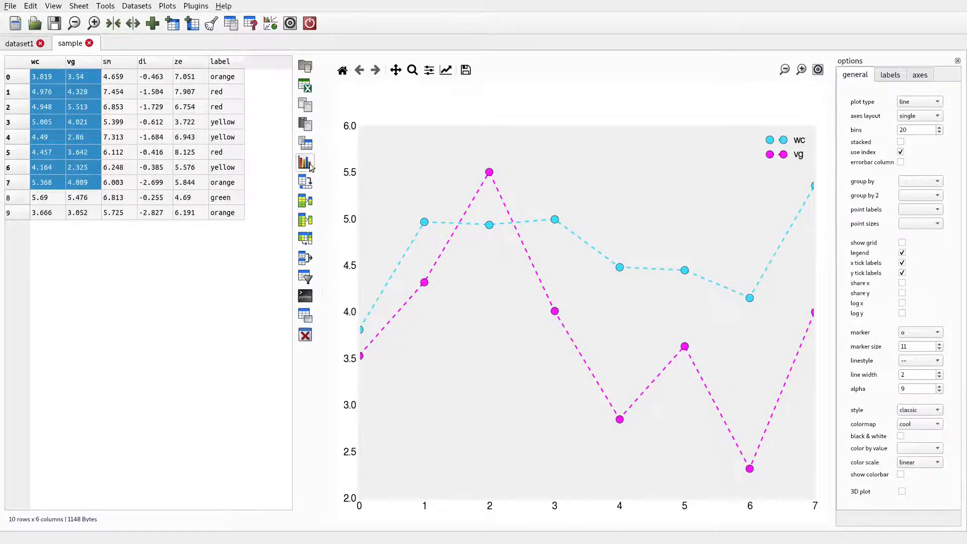
# Replot in the bmh style and set the linestyle option to solid (-)
pyautogui.click(928, 415)
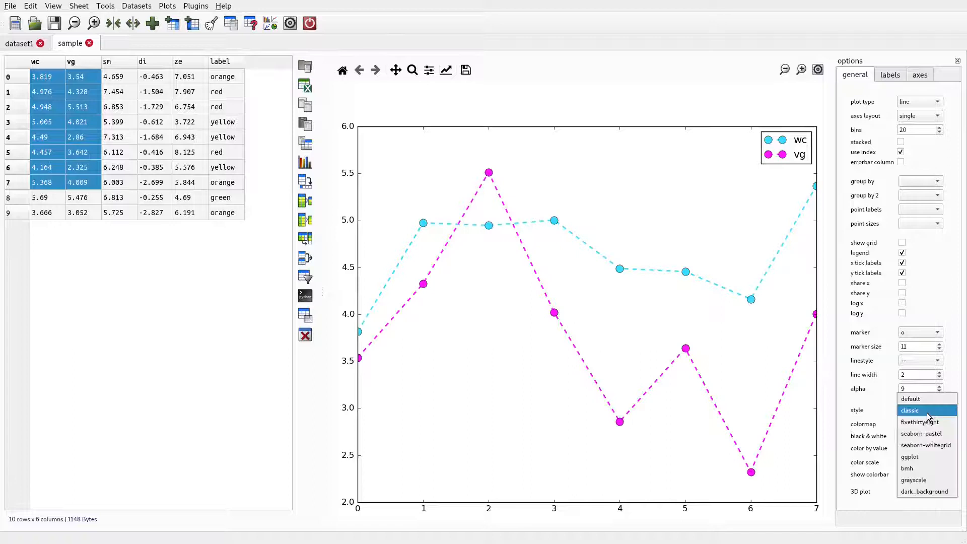
pyautogui.click(913, 468)
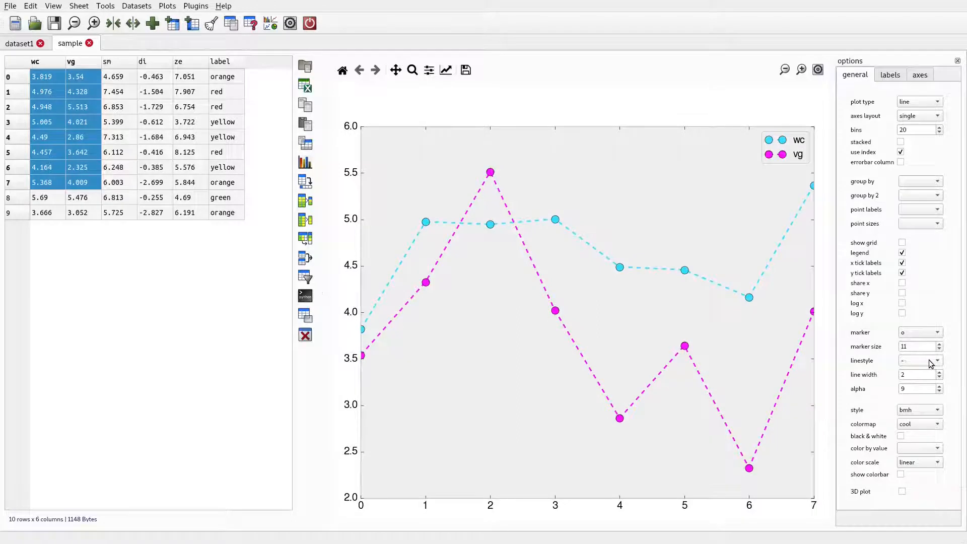
# Replot the selected wc and vg data as a scatter plot
pyautogui.click(905, 102)
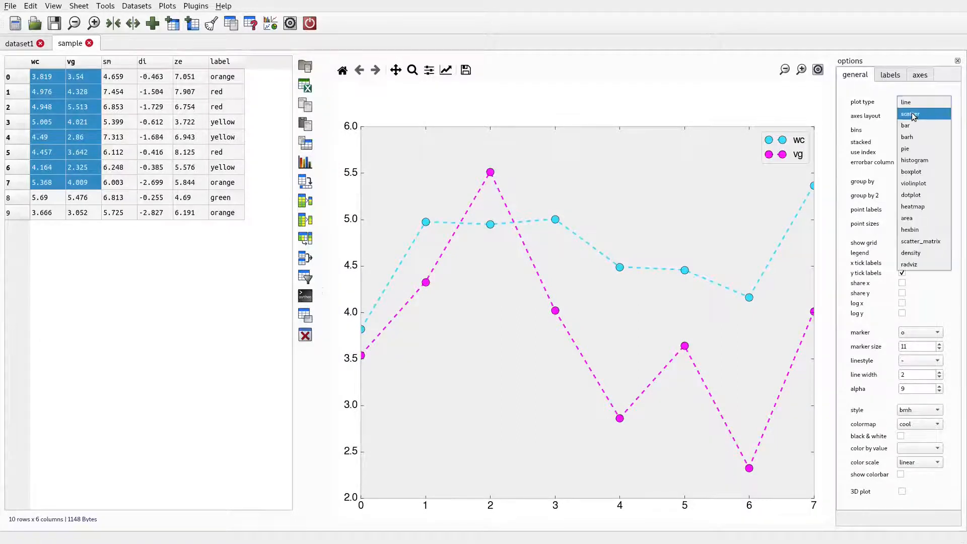
pyautogui.click(914, 114)
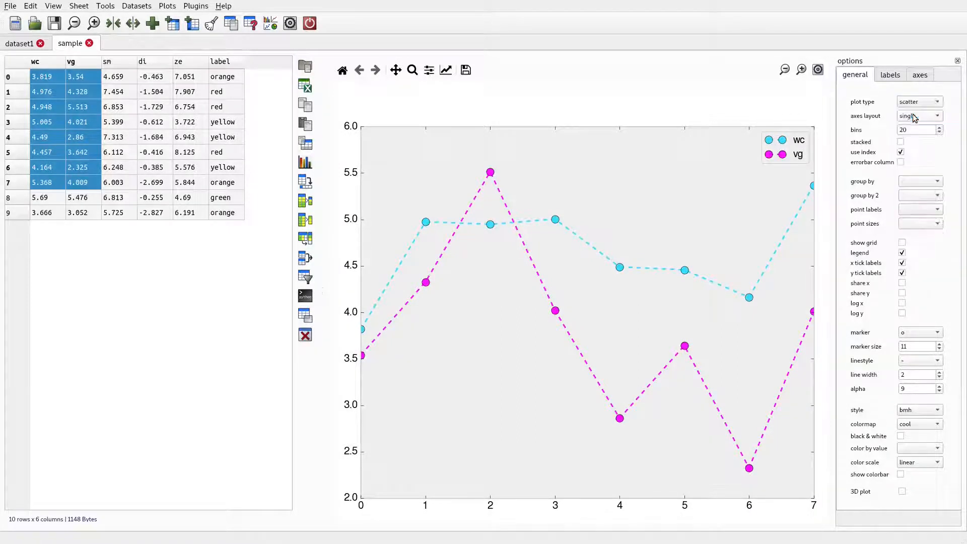
pyautogui.click(306, 163)
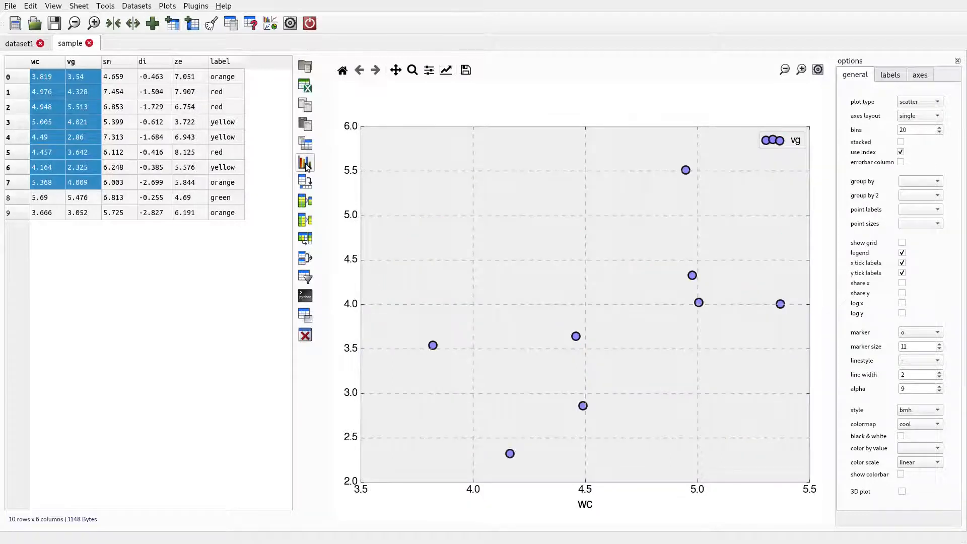
# Replot the selected wc and vg data as a bar chart
pyautogui.click(916, 103)
pyautogui.click(917, 115)
pyautogui.click(306, 163)
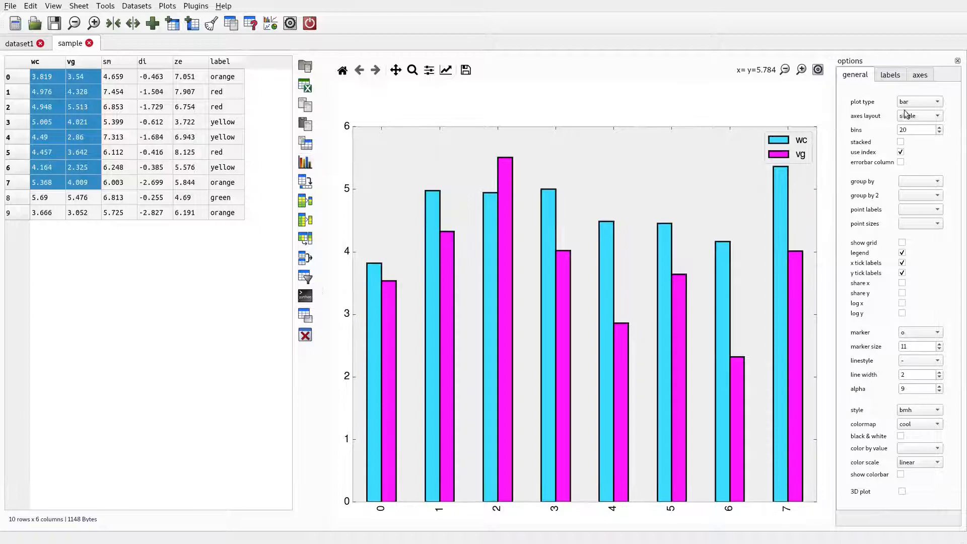
# Set the plot type back to line and replot the wc and vg data
pyautogui.click(912, 102)
pyautogui.click(912, 75)
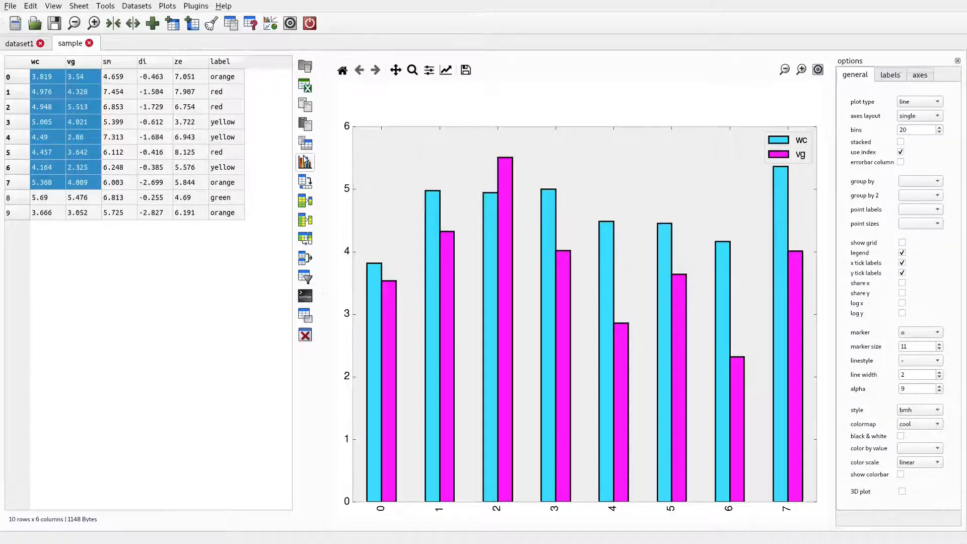
pyautogui.click(305, 161)
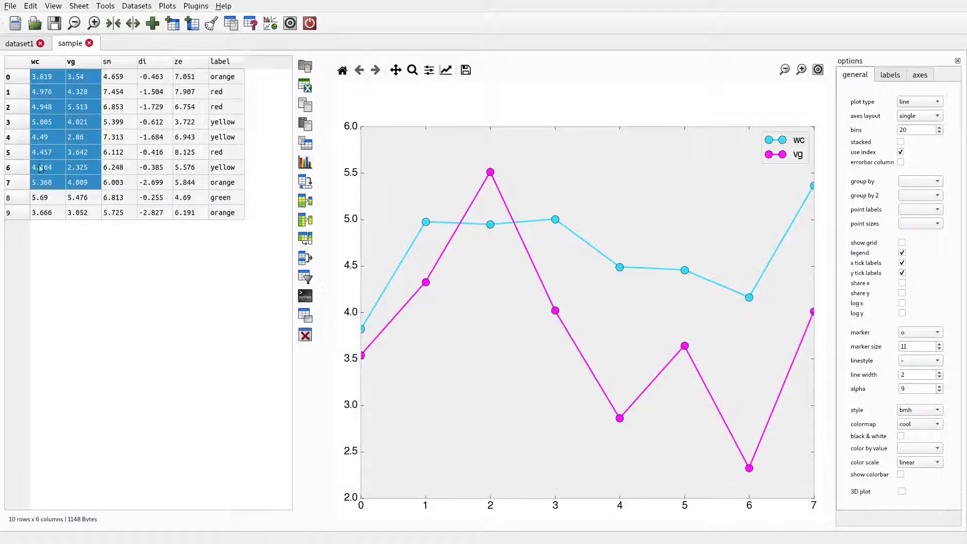
# Plot rows 1 to 9 of the wc, vg, sm and di columns as lines
pyautogui.click(82, 122)
pyautogui.moveTo(48, 93); pyautogui.dragTo(154, 211)
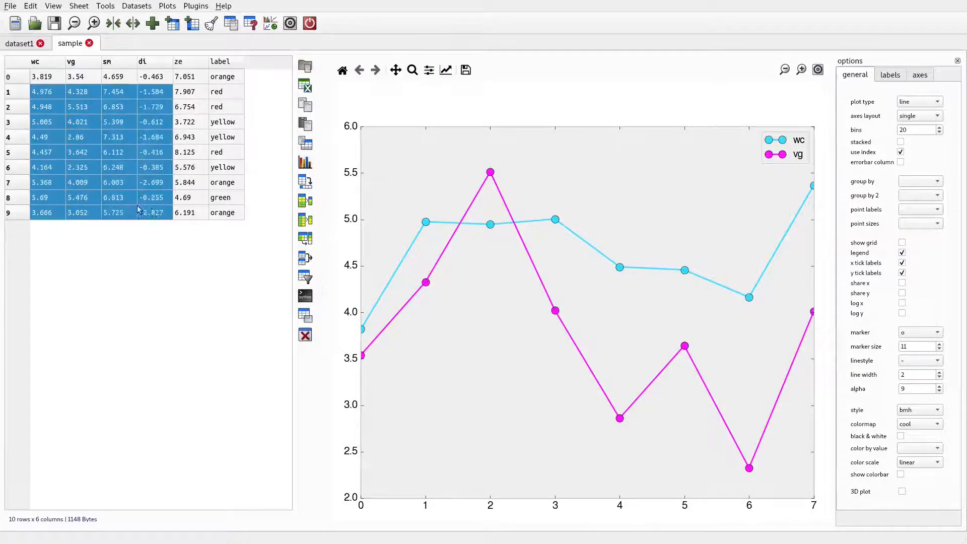
pyautogui.click(306, 164)
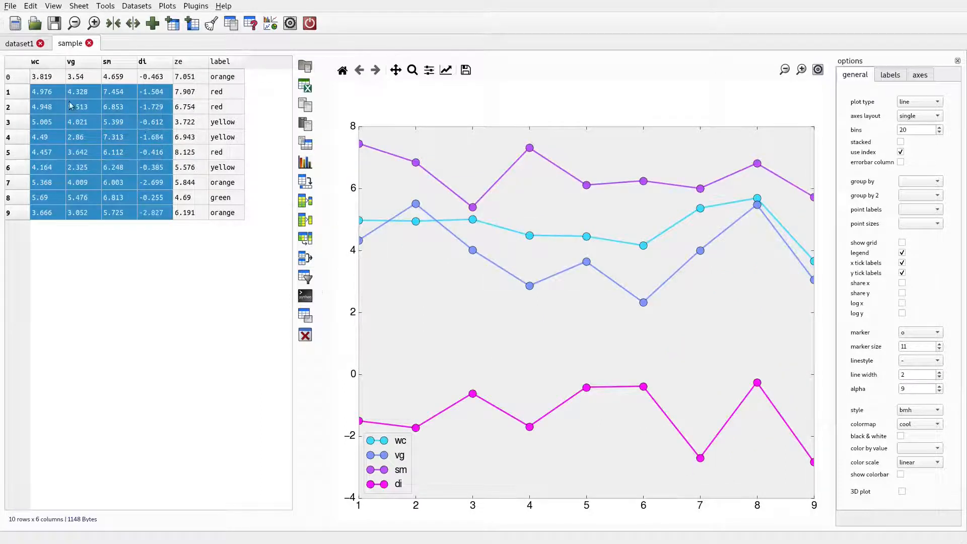
# Set the label column as the index of the sample table
pyautogui.click(124, 106)
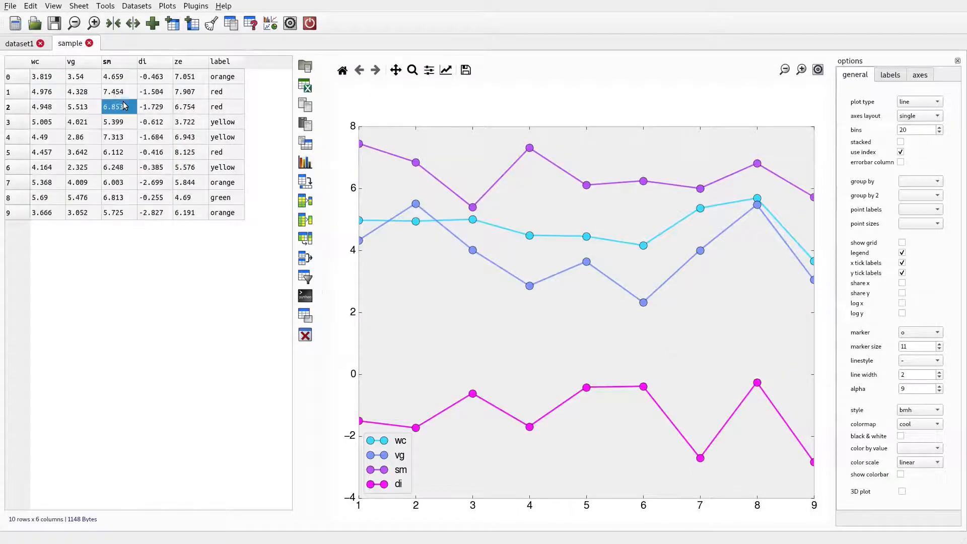
pyautogui.click(223, 65)
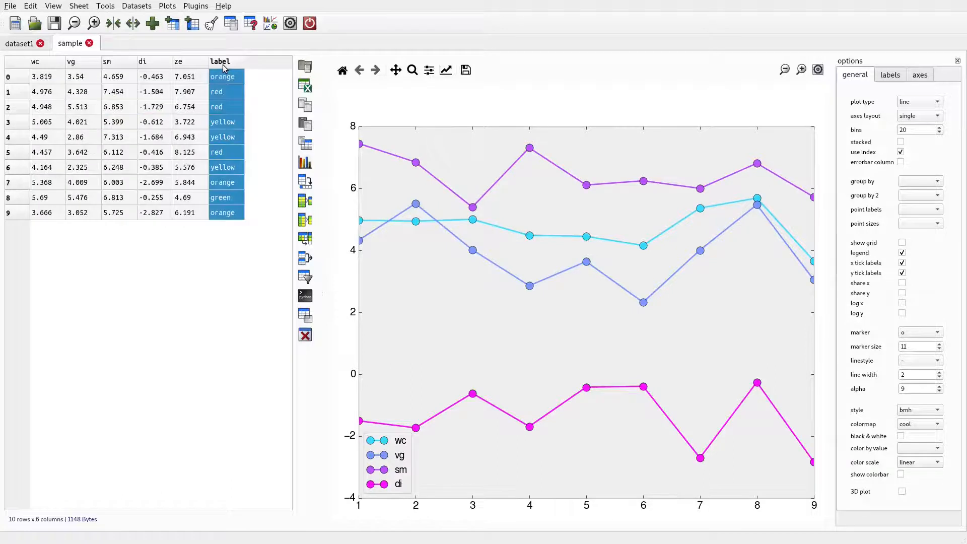
pyautogui.rightClick(223, 66)
pyautogui.moveTo(287, 116)
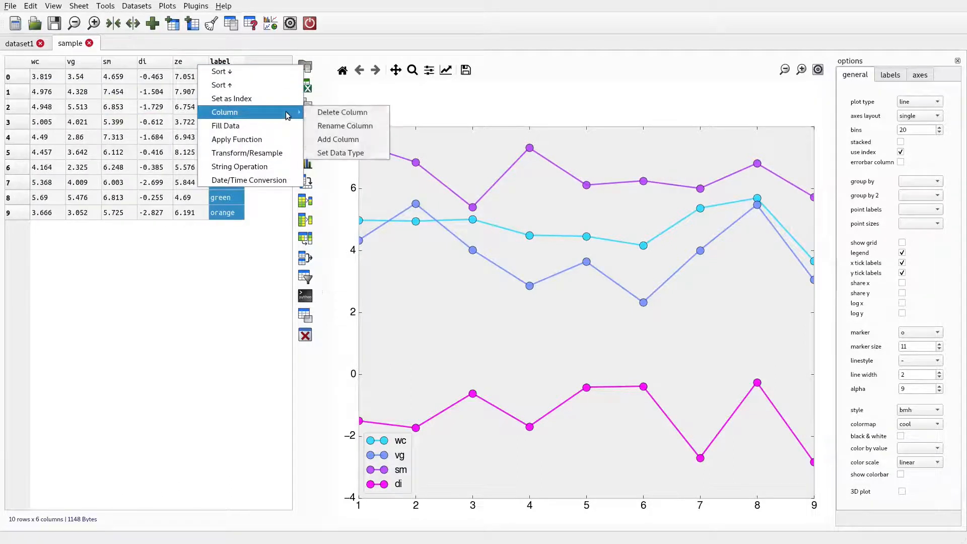
pyautogui.click(283, 99)
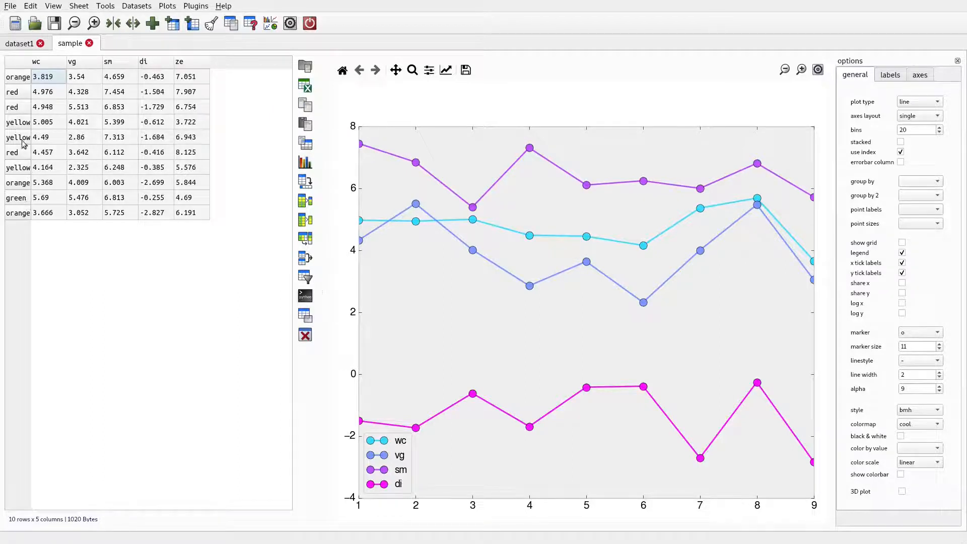
# Plot all rows of the wc and vg columns as lines against the label index
pyautogui.moveTo(45, 80); pyautogui.dragTo(88, 217)
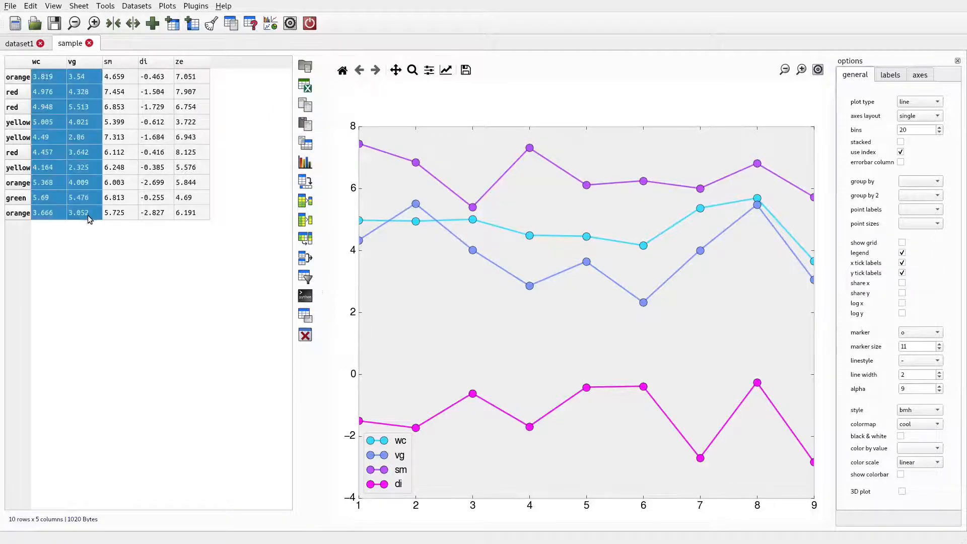
pyautogui.click(306, 162)
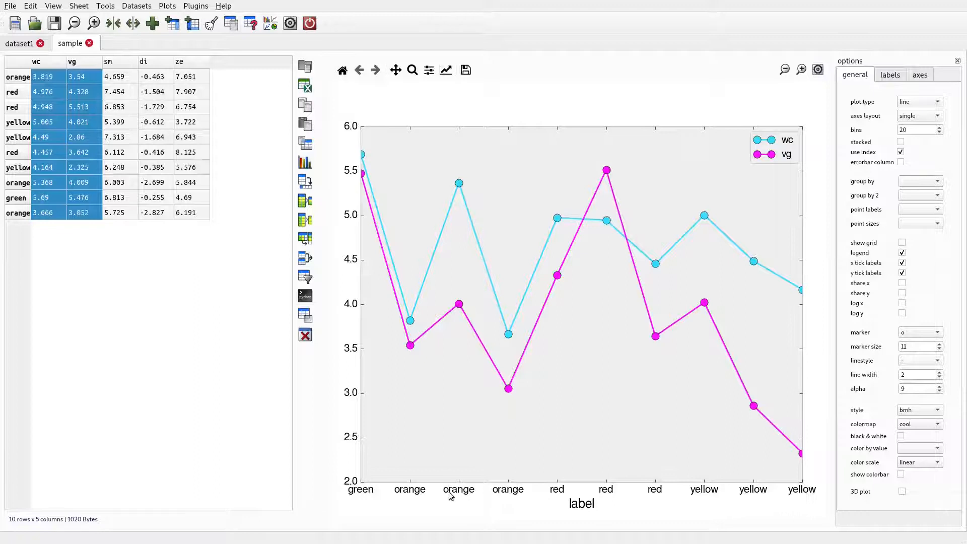
# Reset the sample table's index so that label is a regular column again
pyautogui.rightClick(20, 108)
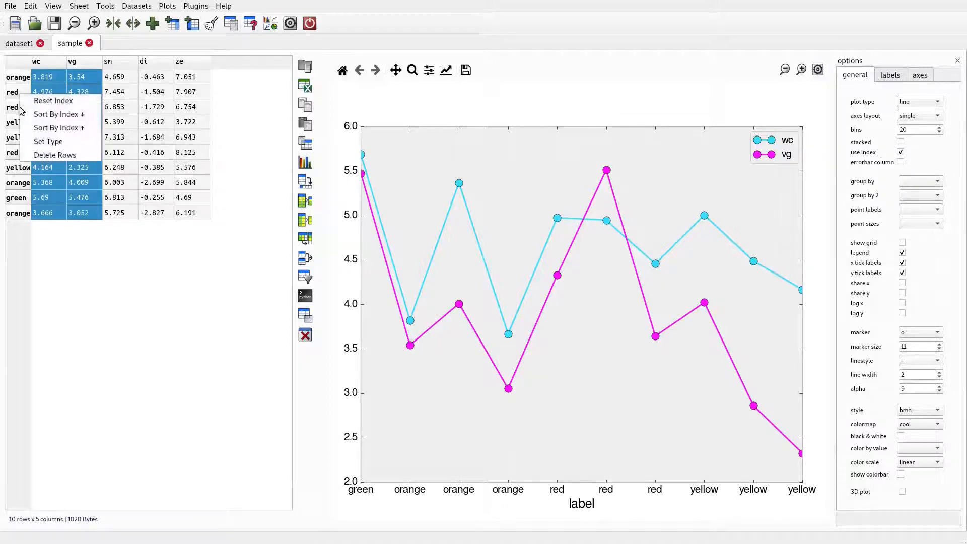
pyautogui.click(83, 103)
pyautogui.moveTo(52, 65); pyautogui.dragTo(235, 72)
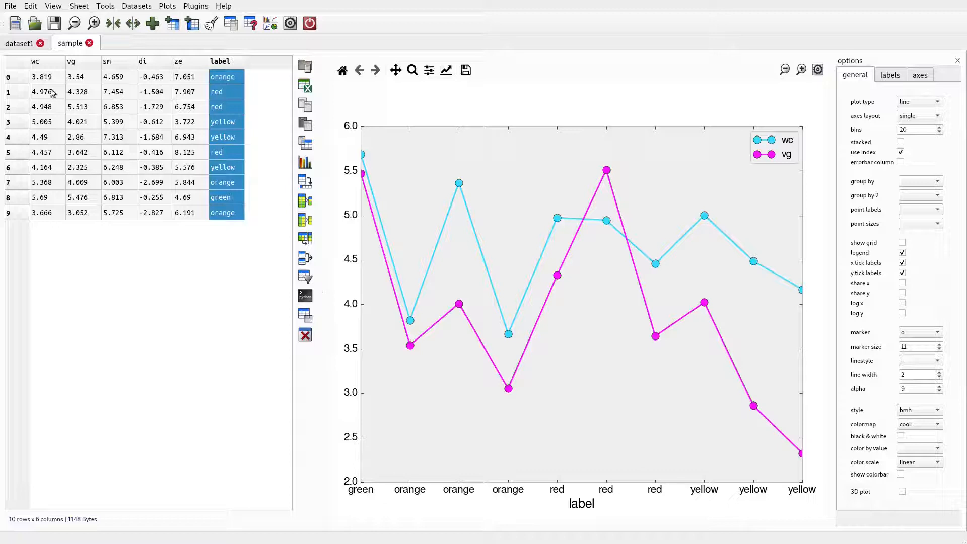
# Plot all rows of the wc, vg and sm columns as lines, and replot them with the use index option turned off
pyautogui.moveTo(50, 82); pyautogui.dragTo(109, 213)
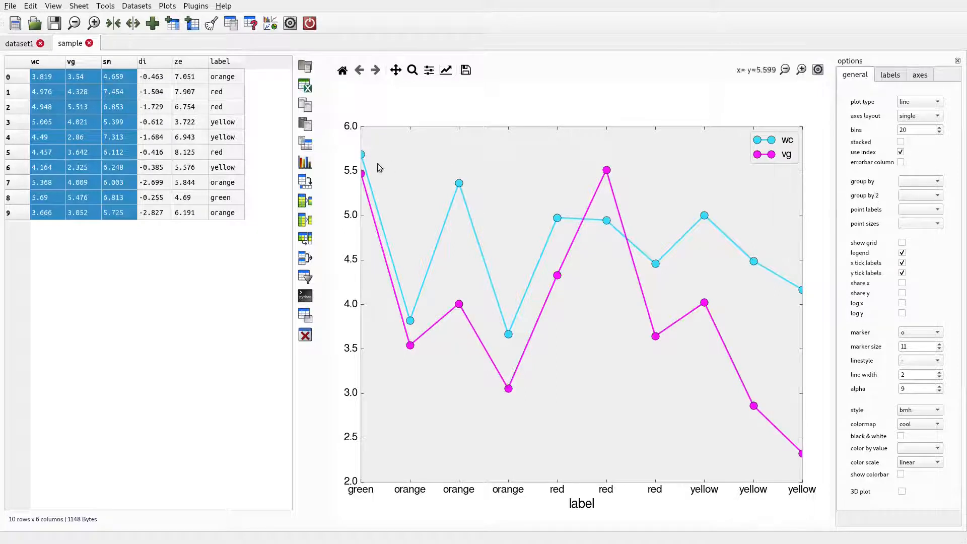
pyautogui.click(305, 162)
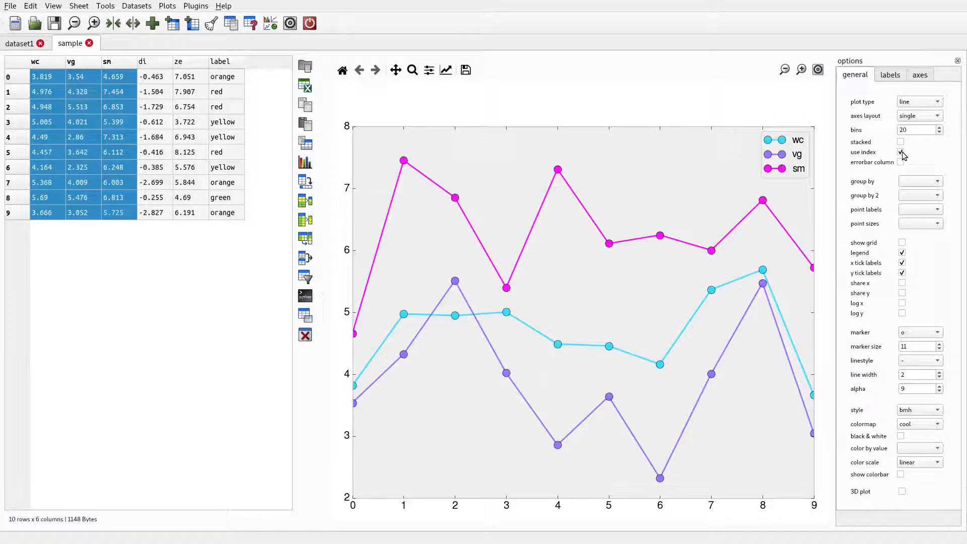
pyautogui.click(308, 171)
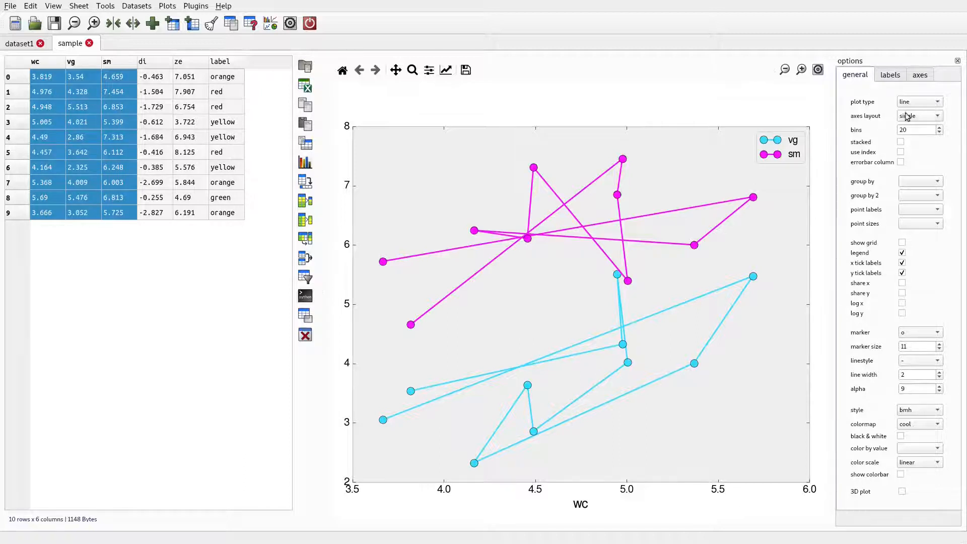
# Turn the use index option back on and plot the wc, vg and sm columns as a scatter plot
pyautogui.click(900, 152)
pyautogui.click(908, 108)
pyautogui.click(910, 112)
pyautogui.click(303, 162)
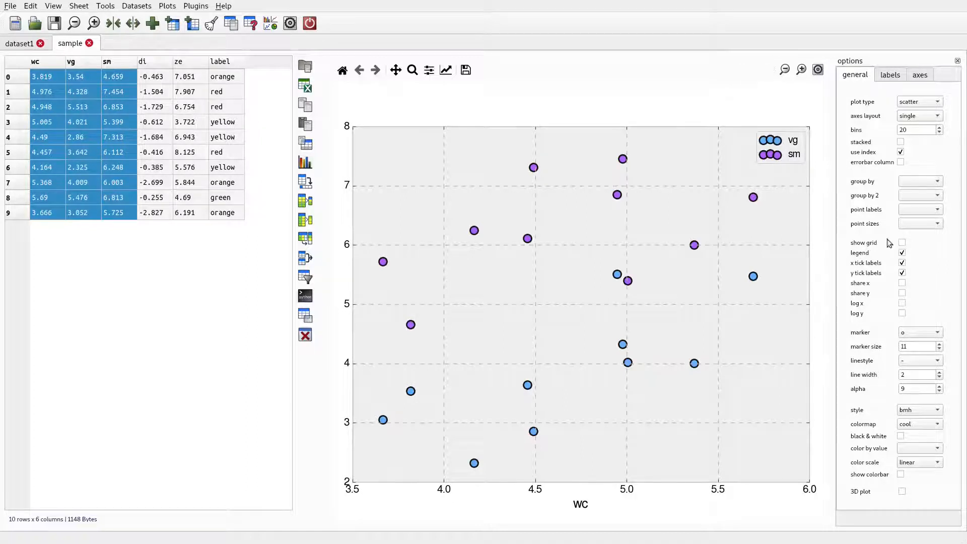
# Set the scatter plot's colormap to cubehelix and replot it with the multiple axes layout
pyautogui.click(912, 426)
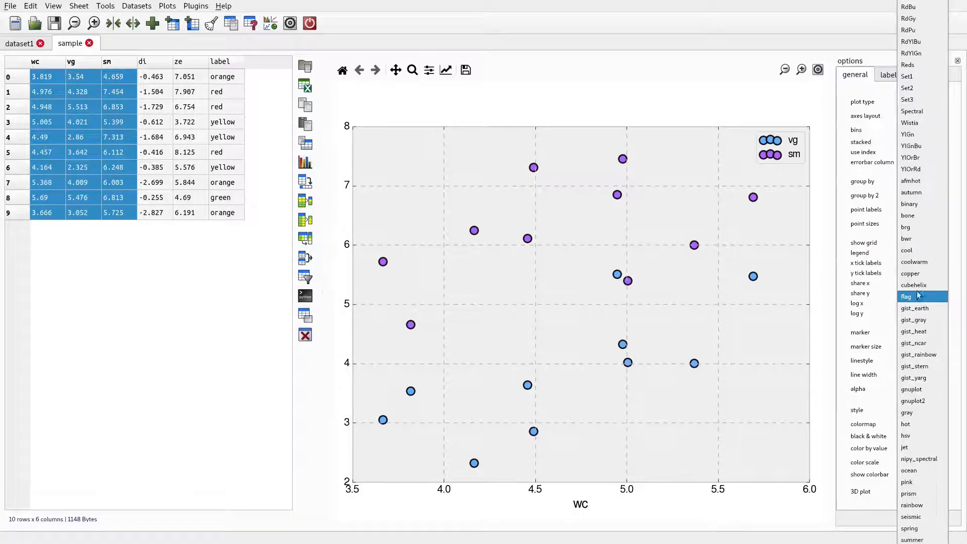
pyautogui.click(915, 286)
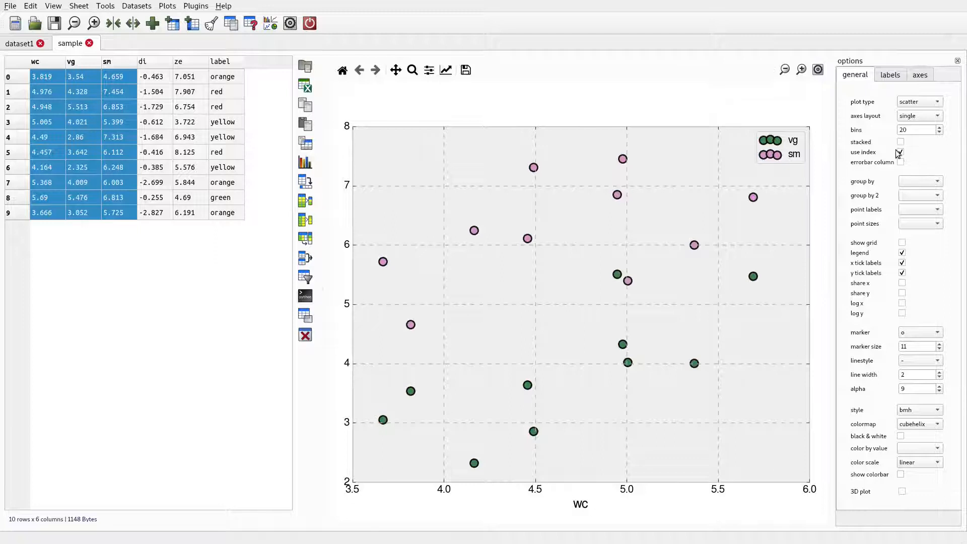
pyautogui.click(920, 118)
pyautogui.click(918, 127)
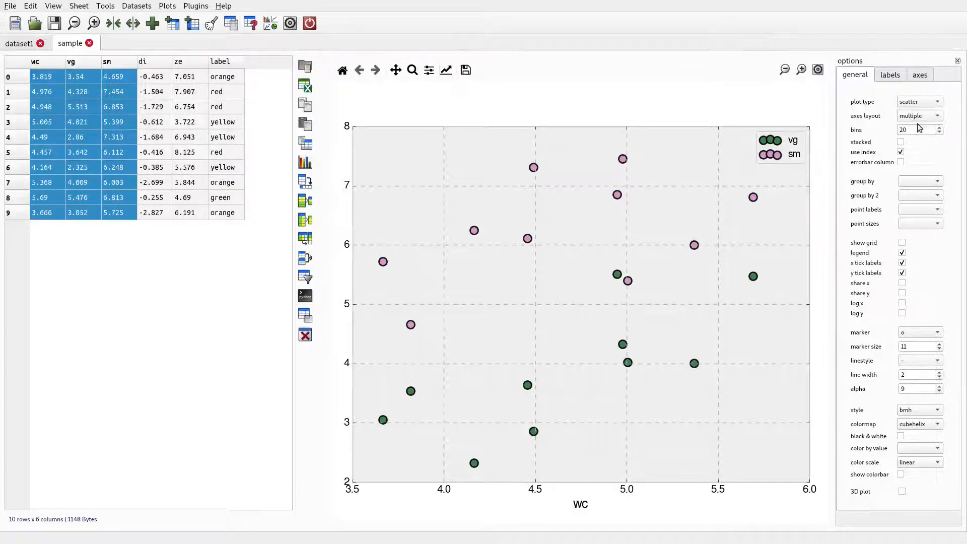
pyautogui.click(309, 169)
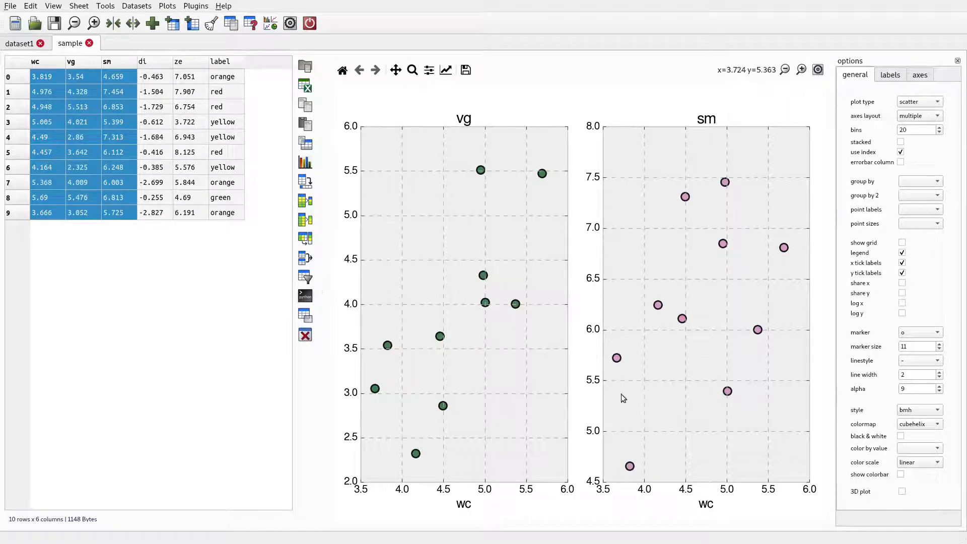
# Replot the wc, vg and sm columns as separate line plots, and change their colormap to gist_heat
pyautogui.click(910, 103)
pyautogui.click(909, 89)
pyautogui.click(306, 162)
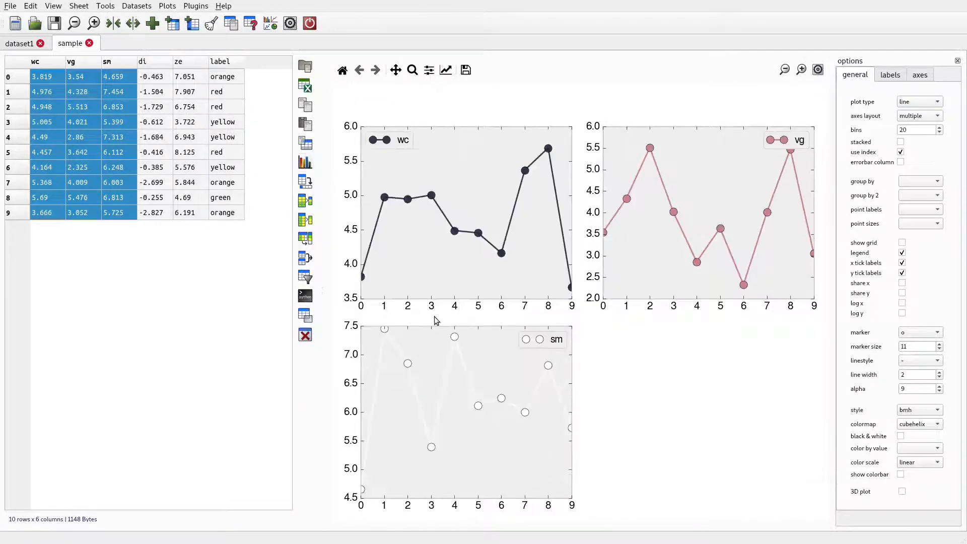
pyautogui.click(915, 425)
pyautogui.click(925, 333)
pyautogui.click(299, 162)
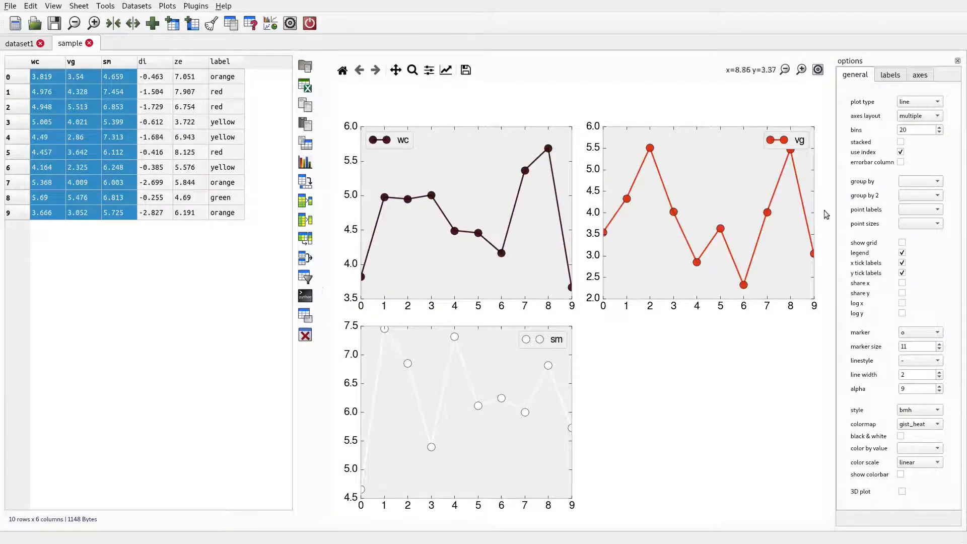
# Plot the wc, vg and sm columns as separate bar charts, and replot them with the single axes layout
pyautogui.click(914, 103)
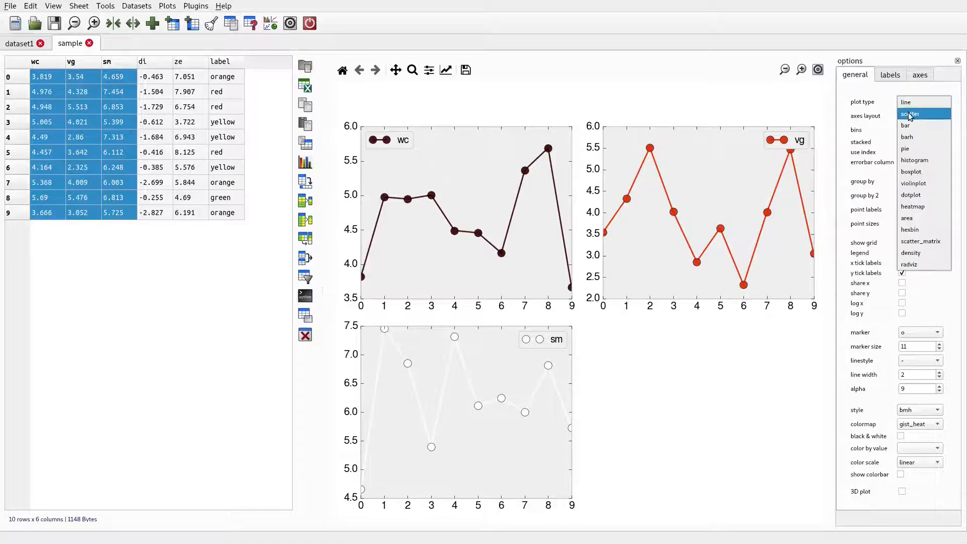
pyautogui.click(910, 126)
pyautogui.click(313, 169)
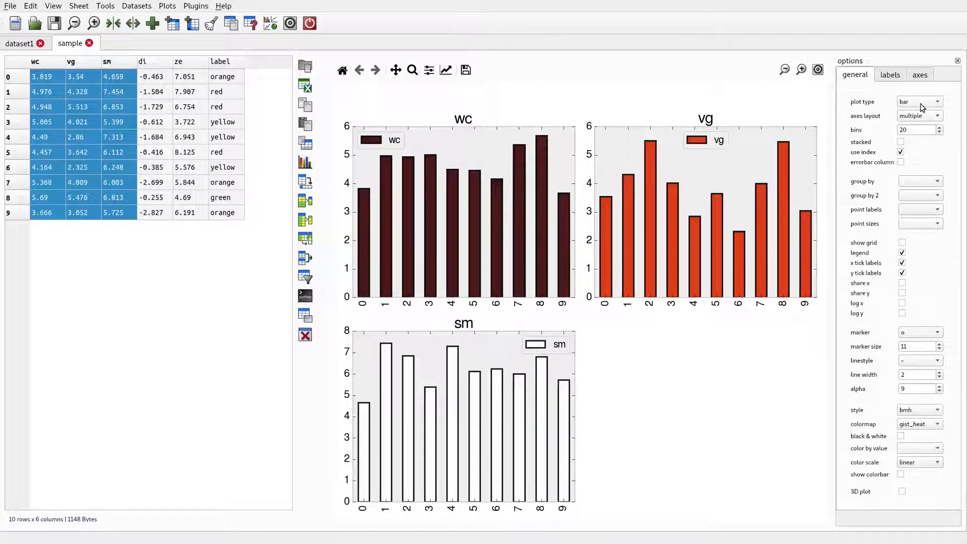
pyautogui.click(915, 126)
pyautogui.click(912, 103)
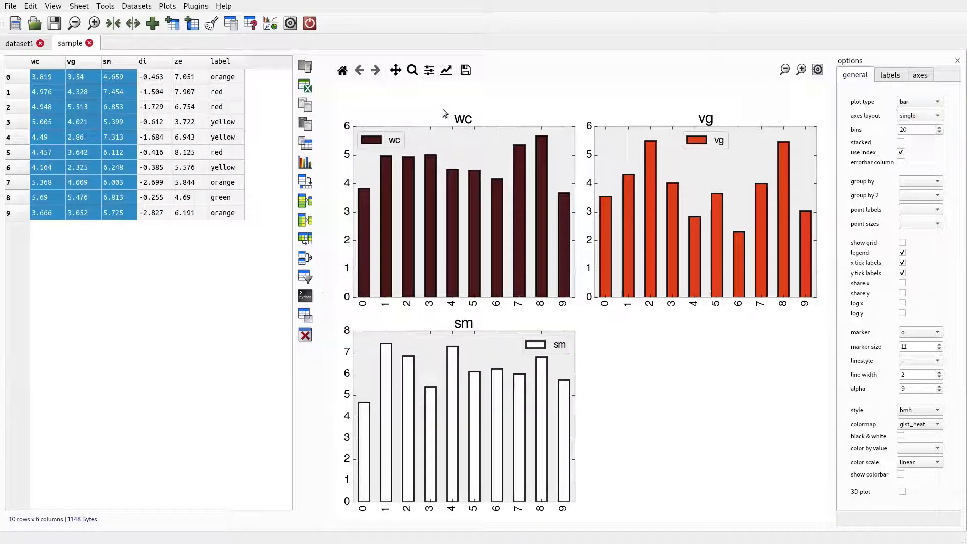
pyautogui.click(306, 162)
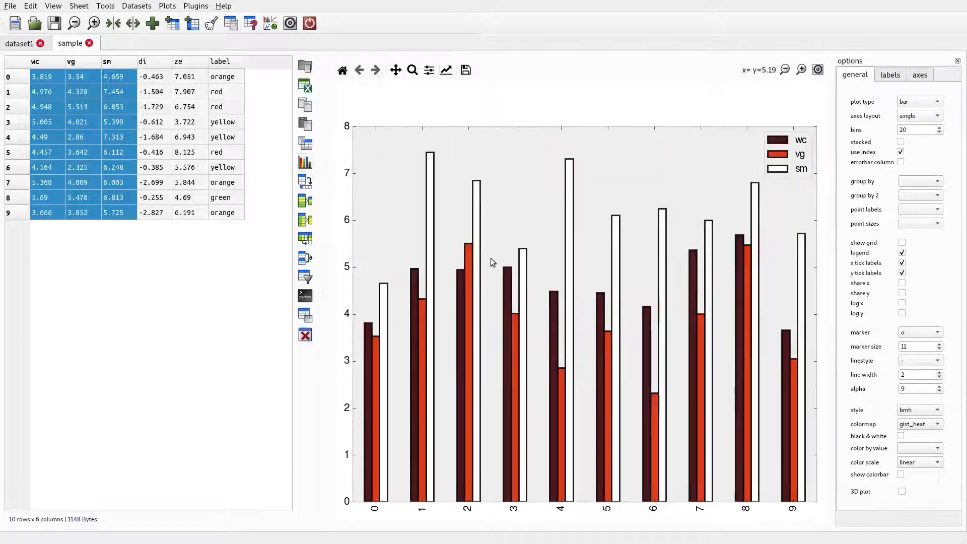
# Stack the bars of the wc, vg and sm columns, and replot them as horizontal bars with the barh plot type
pyautogui.click(901, 143)
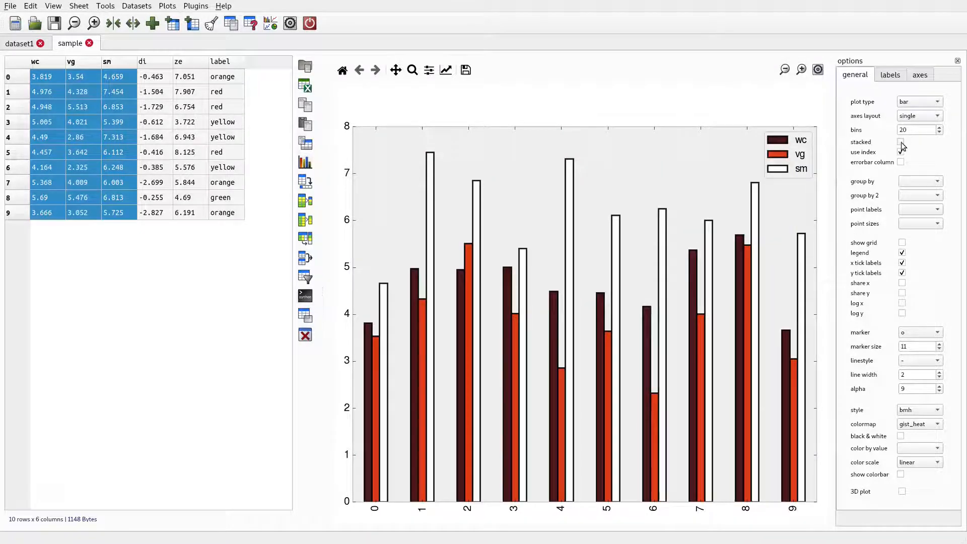
pyautogui.click(305, 162)
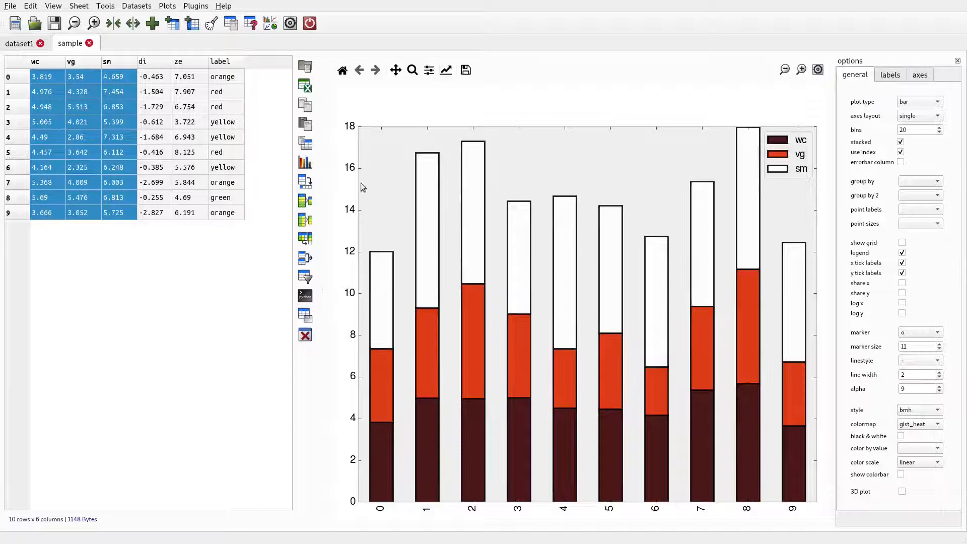
pyautogui.click(912, 103)
pyautogui.click(908, 113)
pyautogui.click(306, 163)
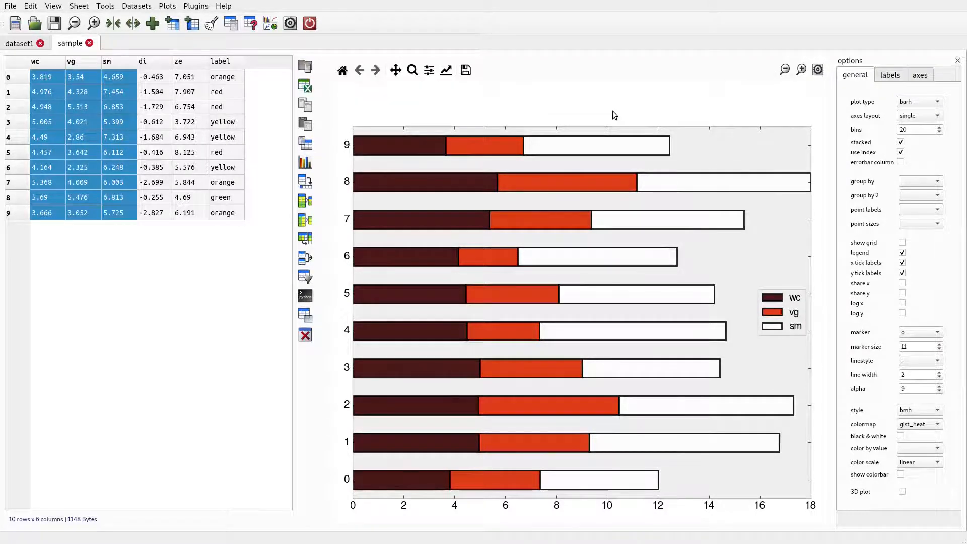
# Generate a new sample dataset with 100 rows, 5 columns and a name length of 2
pyautogui.click(922, 103)
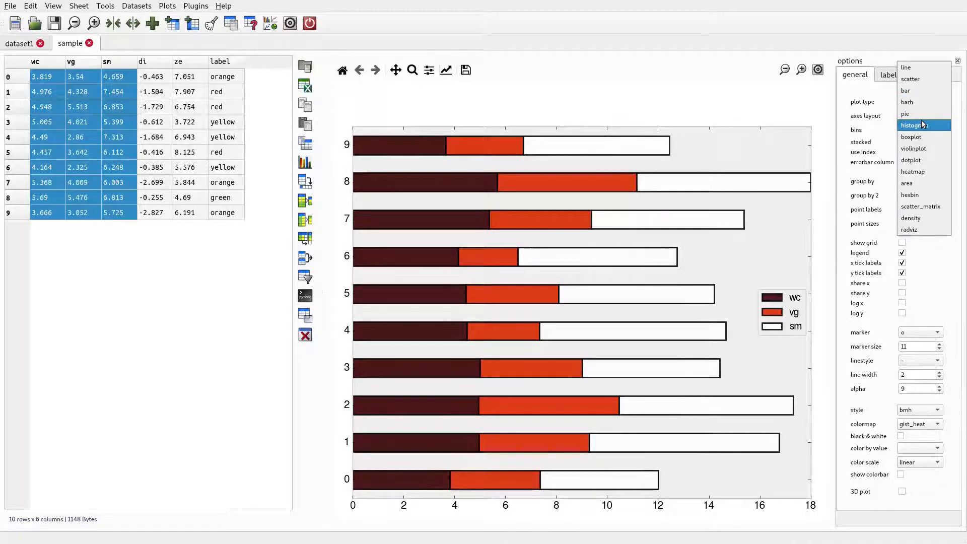
pyautogui.click(740, 102)
pyautogui.click(136, 5)
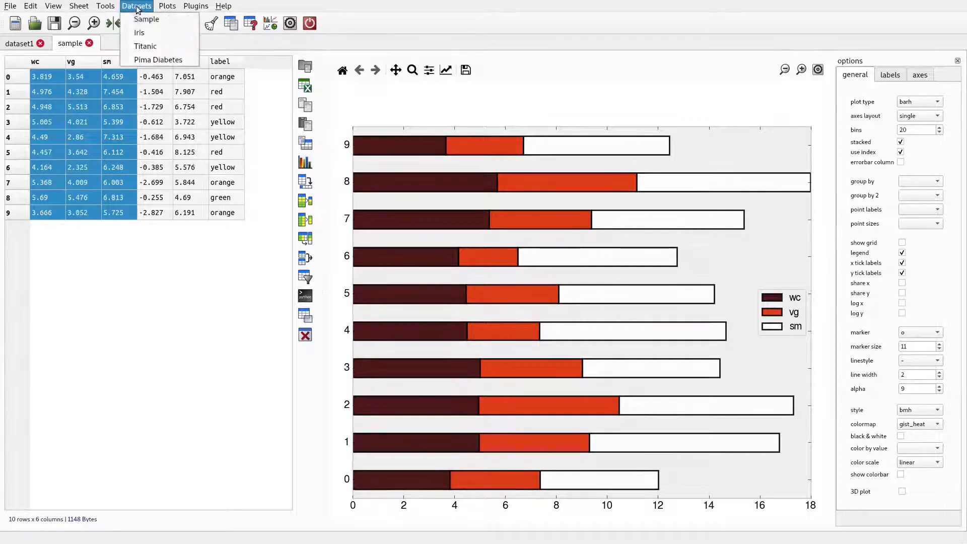
pyautogui.click(140, 19)
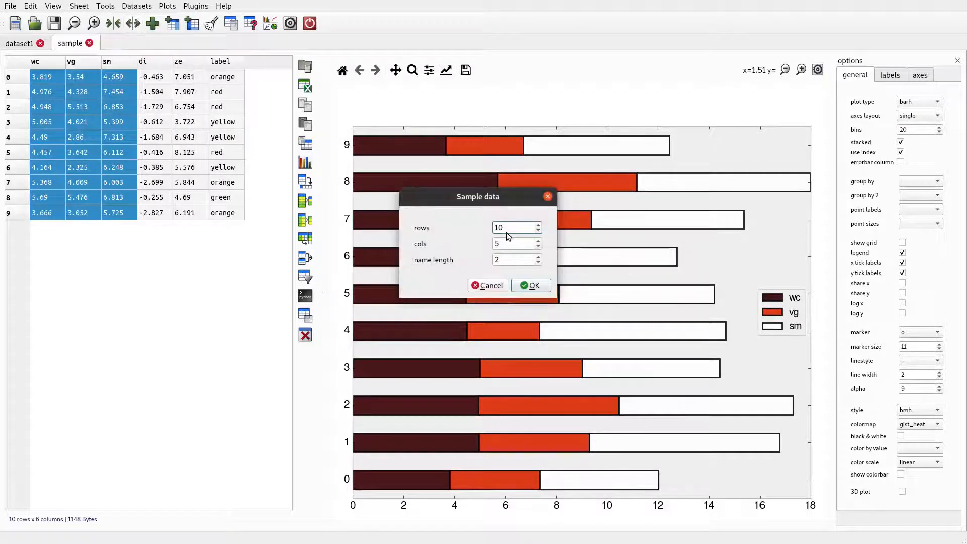
pyautogui.click(532, 285)
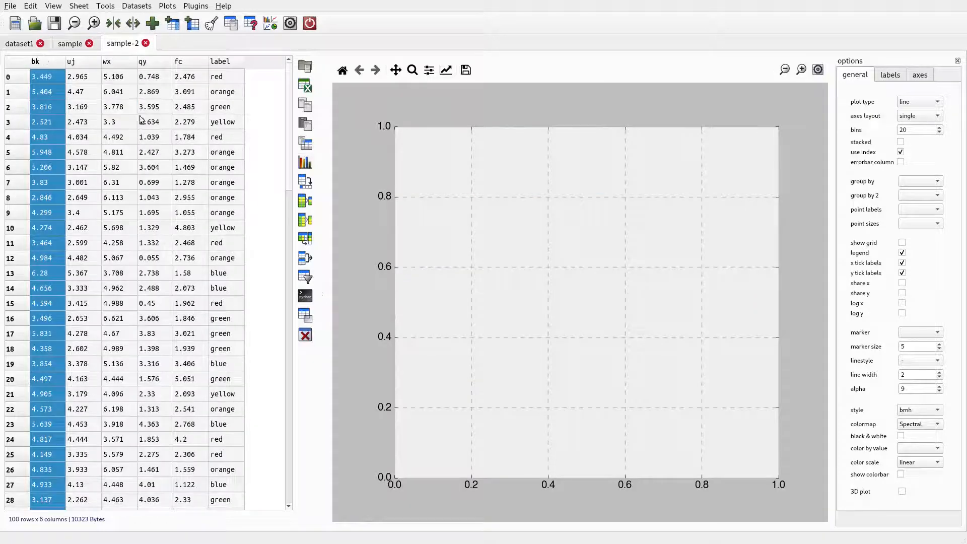
# Plot the new table's bk column as a line, and replot it as a histogram with 20 bins
pyautogui.click(305, 162)
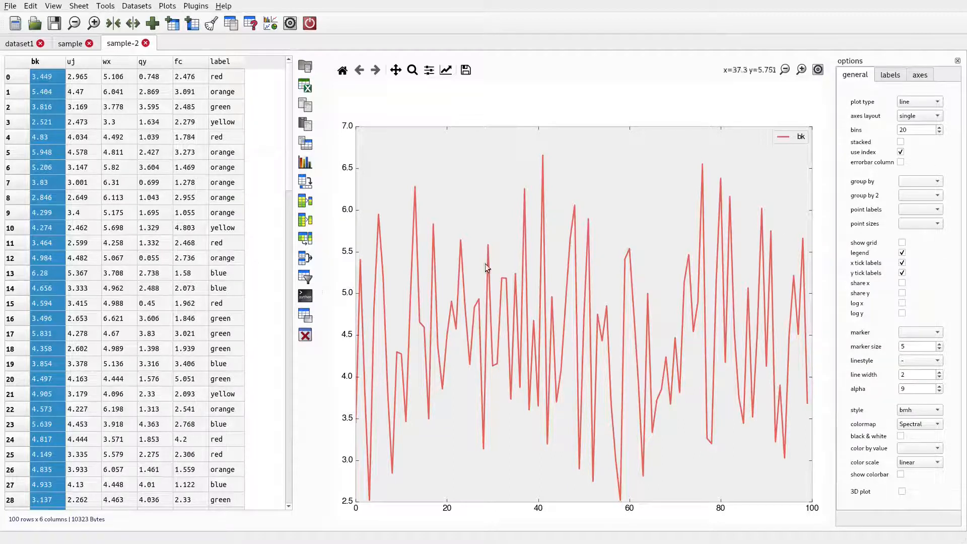
pyautogui.click(914, 102)
pyautogui.click(906, 155)
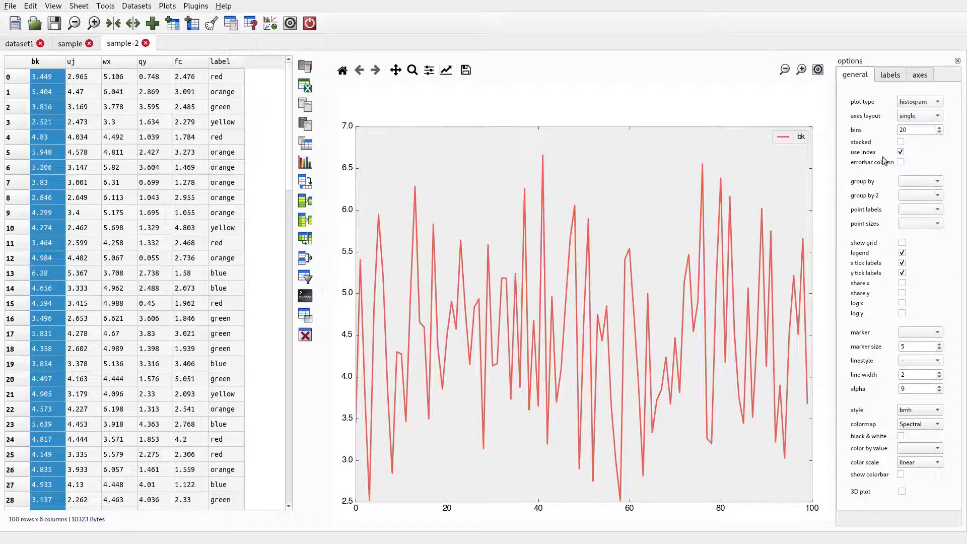
pyautogui.click(301, 167)
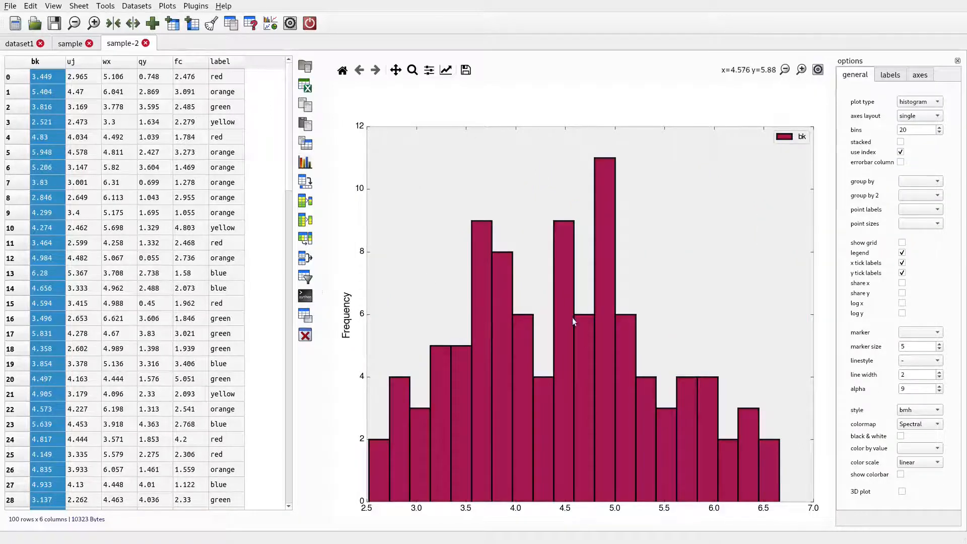
# Scale up the histogram's elements three increments, and set the marker size to 5 and the line width to 2
pyautogui.click(801, 71)
pyautogui.click(801, 71)
pyautogui.click(801, 70)
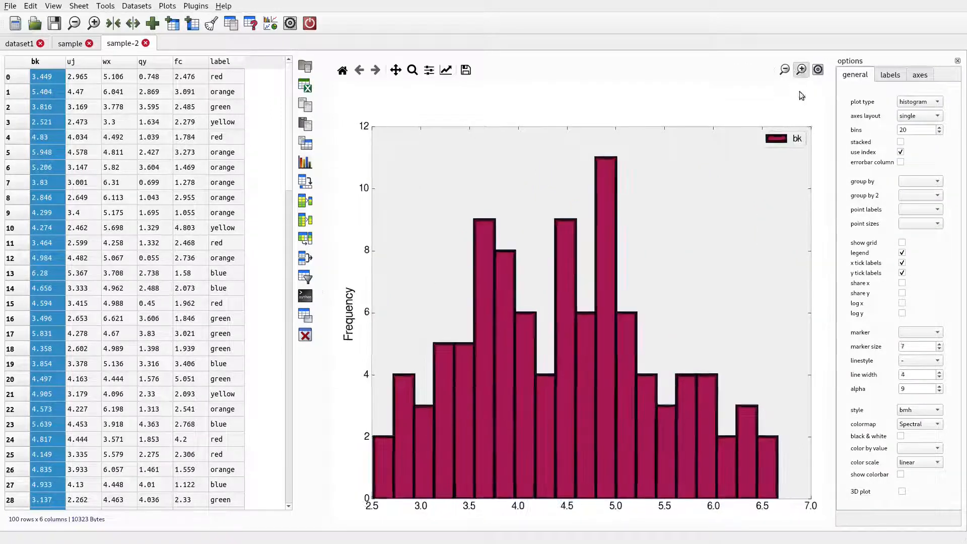
pyautogui.doubleClick(915, 347)
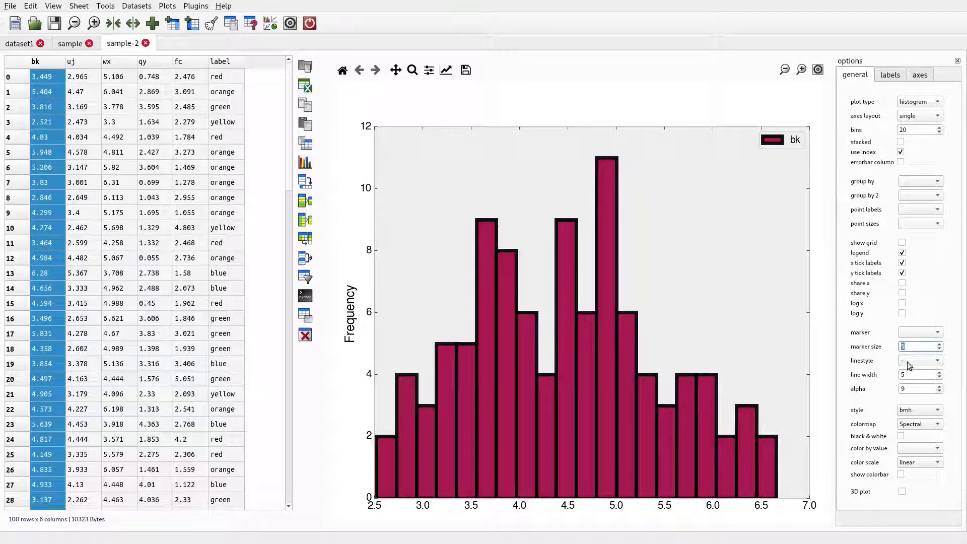
pyautogui.scroll(-3, 910, 376)
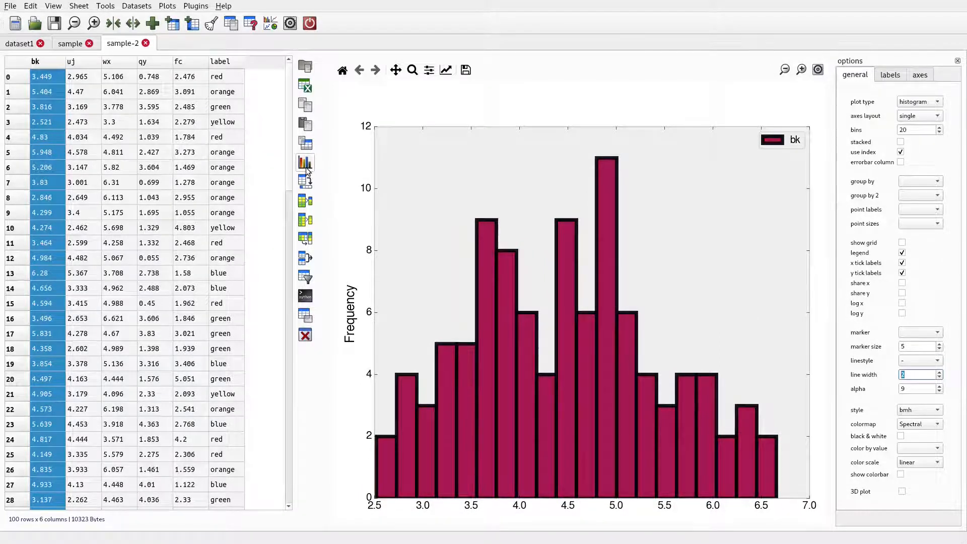
# Replot the bk histogram with 27 bins, and add the uj and wx columns to the same plot
pyautogui.scroll(7, 907, 131)
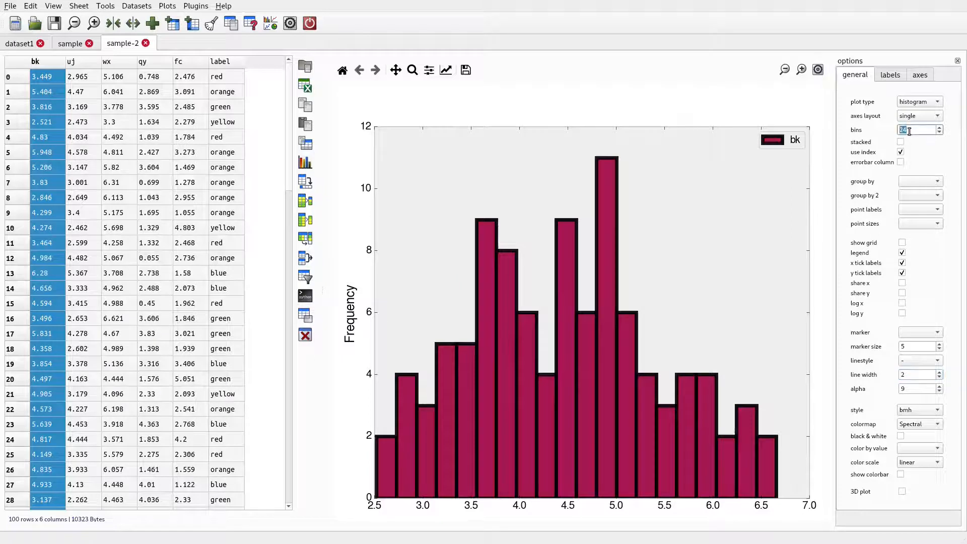
pyautogui.click(306, 162)
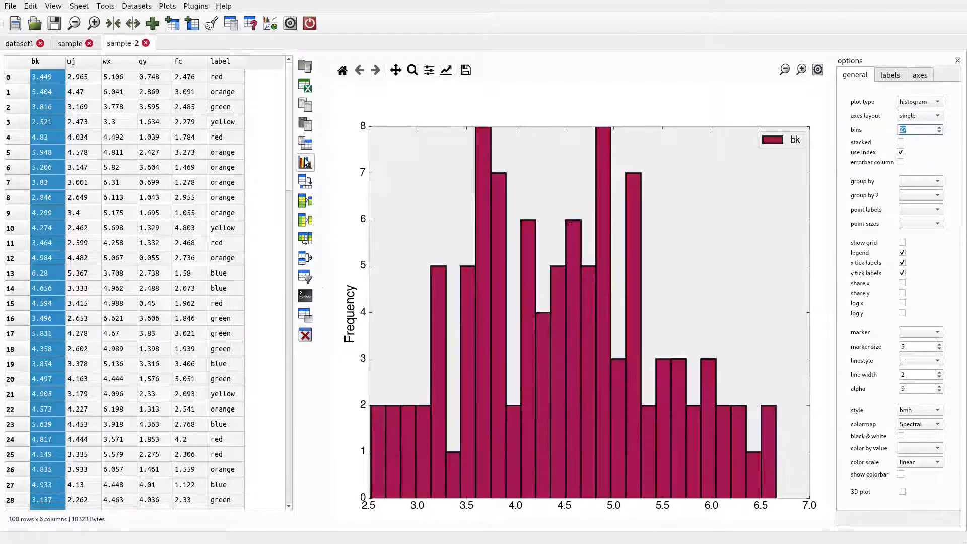
pyautogui.keyDown('shift'); pyautogui.click(86, 63); pyautogui.keyUp('shift')
pyautogui.keyDown('shift'); pyautogui.click(107, 62); pyautogui.keyUp('shift')
pyautogui.click(305, 162)
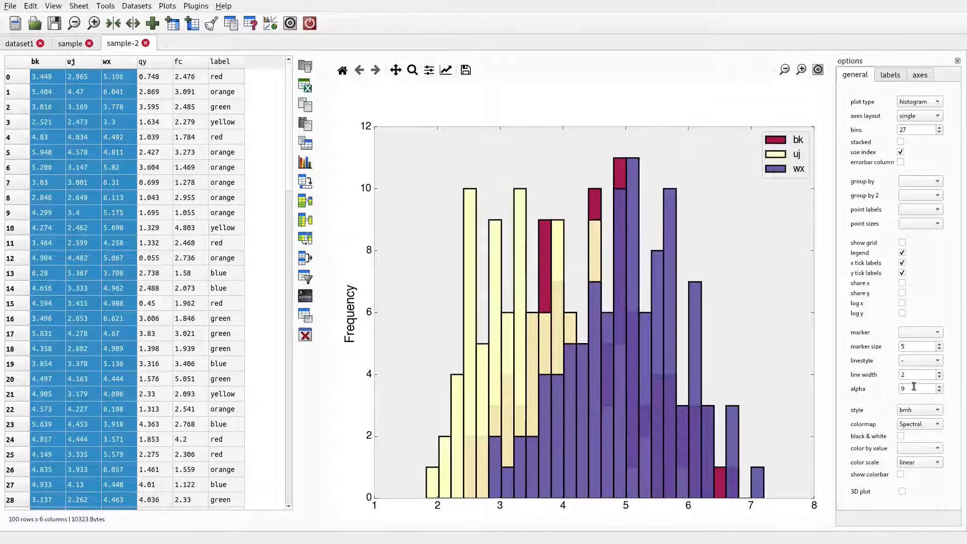
# Try a lower alpha on the overlapping bk, uj and wx histograms, and replot them with the alpha set to 10
pyautogui.doubleClick(916, 389)
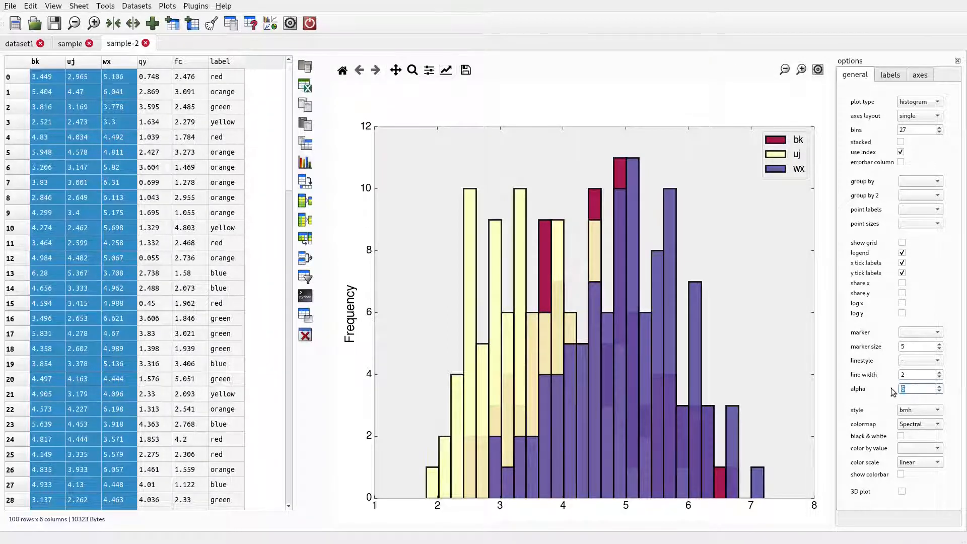
pyautogui.click(305, 163)
pyautogui.scroll(4, 912, 387)
pyautogui.click(310, 164)
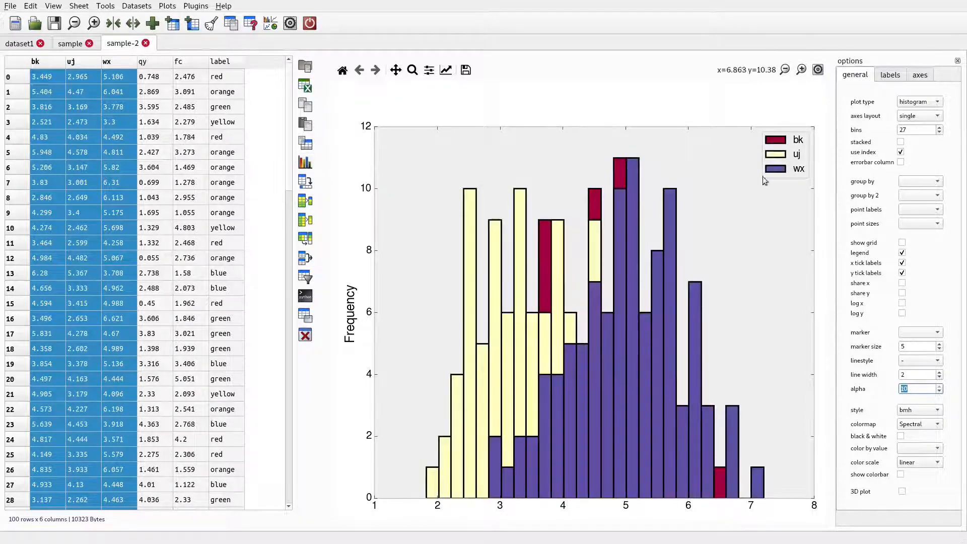
# Replot the bk, uj and wx histograms in separate subplots with the multiple axes layout
pyautogui.click(921, 119)
pyautogui.click(912, 128)
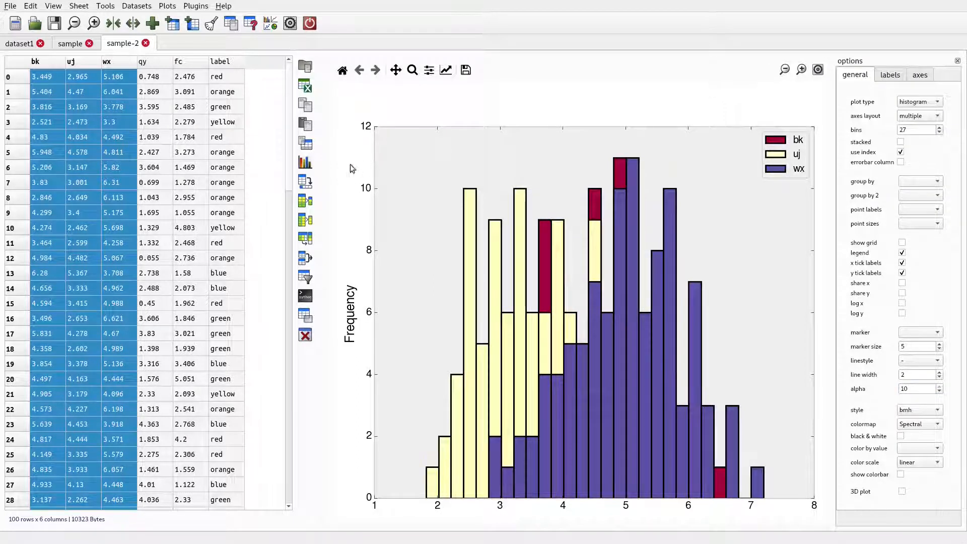
pyautogui.click(305, 164)
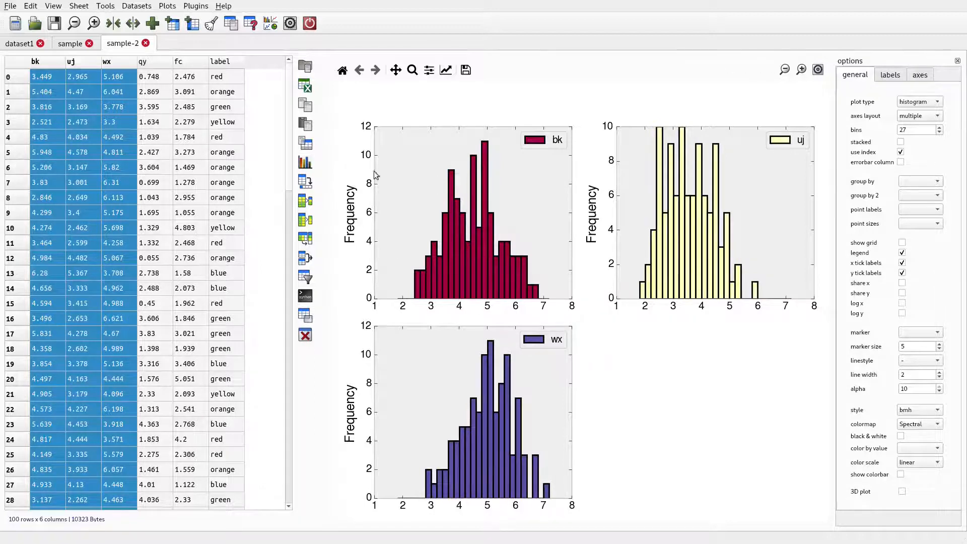
# Plot the bk, uj and wx columns as boxplots with the single axes layout
pyautogui.click(932, 118)
pyautogui.click(925, 105)
pyautogui.click(925, 102)
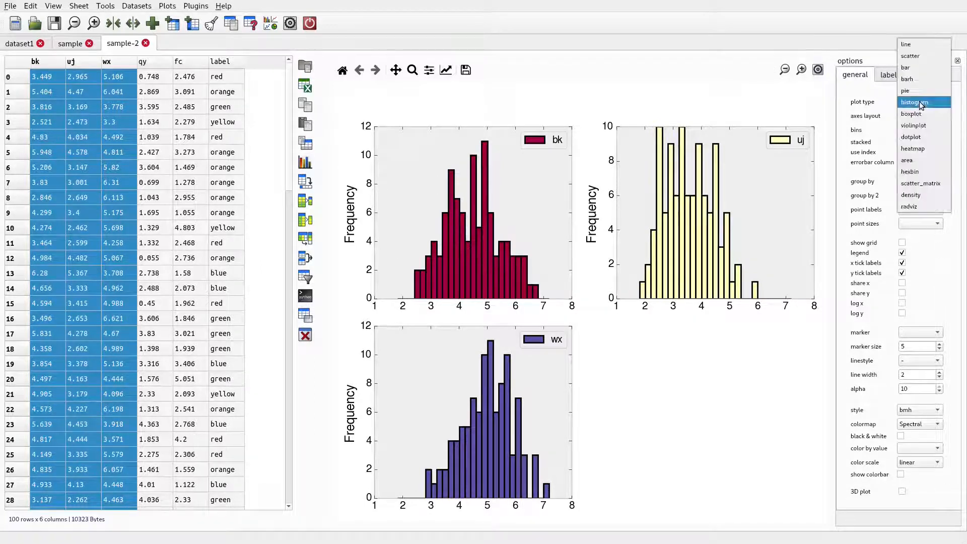
pyautogui.click(924, 116)
pyautogui.click(303, 165)
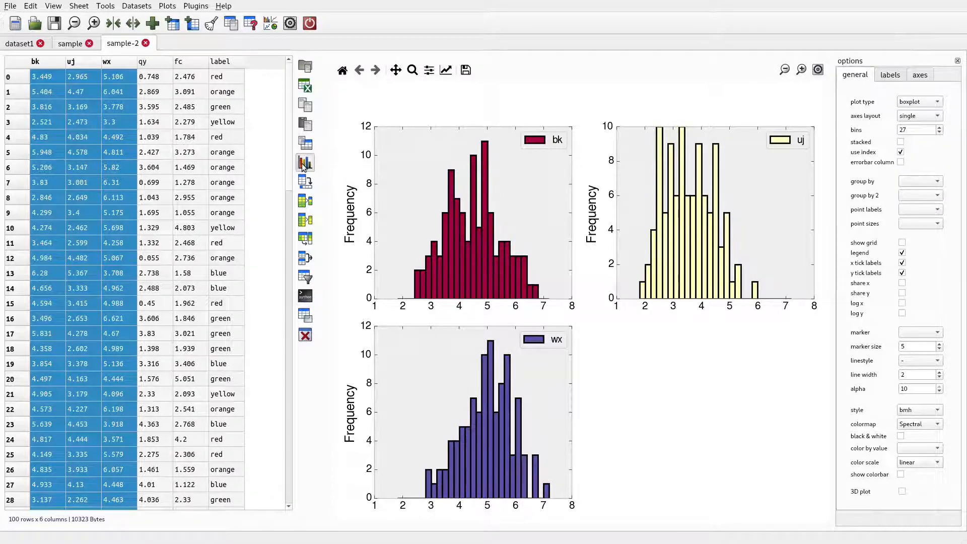
# Keep the single axes layout and replot the bk, uj and wx columns with the violinplot type
pyautogui.click(907, 117)
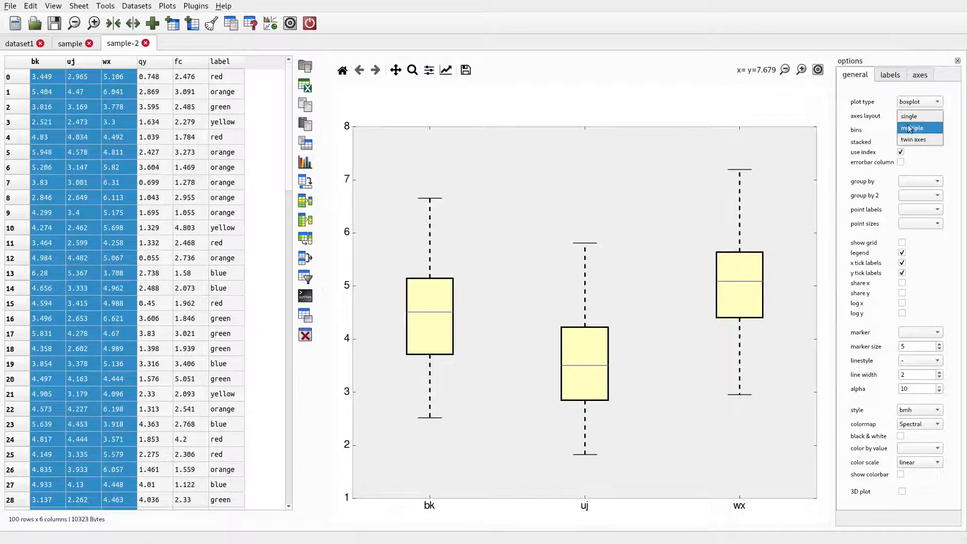
pyautogui.click(906, 116)
pyautogui.click(909, 102)
pyautogui.click(910, 114)
pyautogui.click(305, 162)
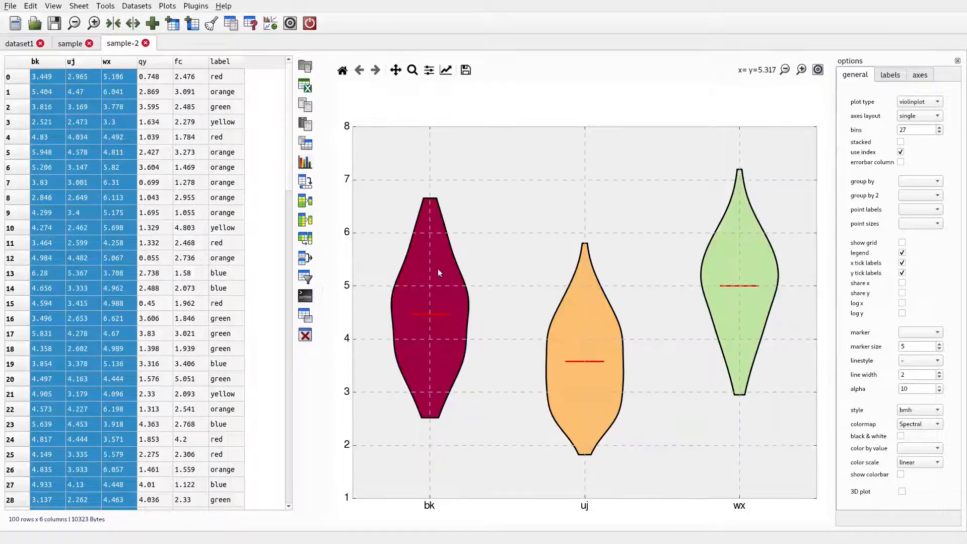
# Replot the bk, uj and wx columns with the dotplot type
pyautogui.click(928, 101)
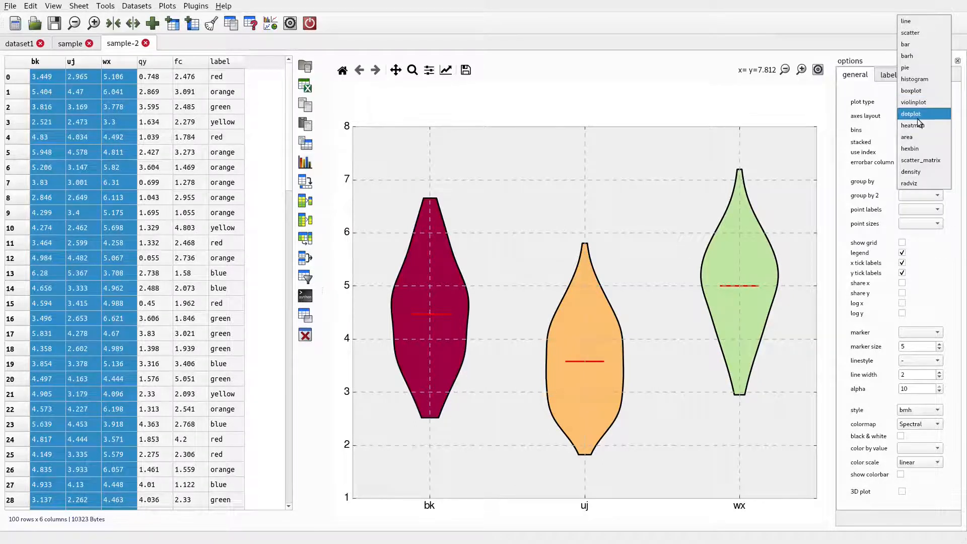
pyautogui.click(912, 113)
pyautogui.click(305, 162)
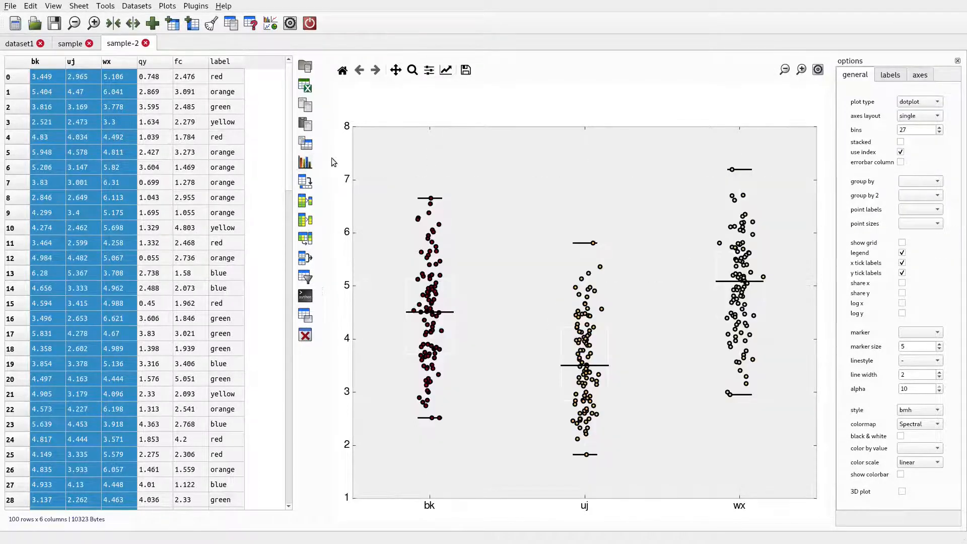
# Plot rows 0 to 11 of the bk, uj, wx, qy and fc columns as a heatmap
pyautogui.click(922, 103)
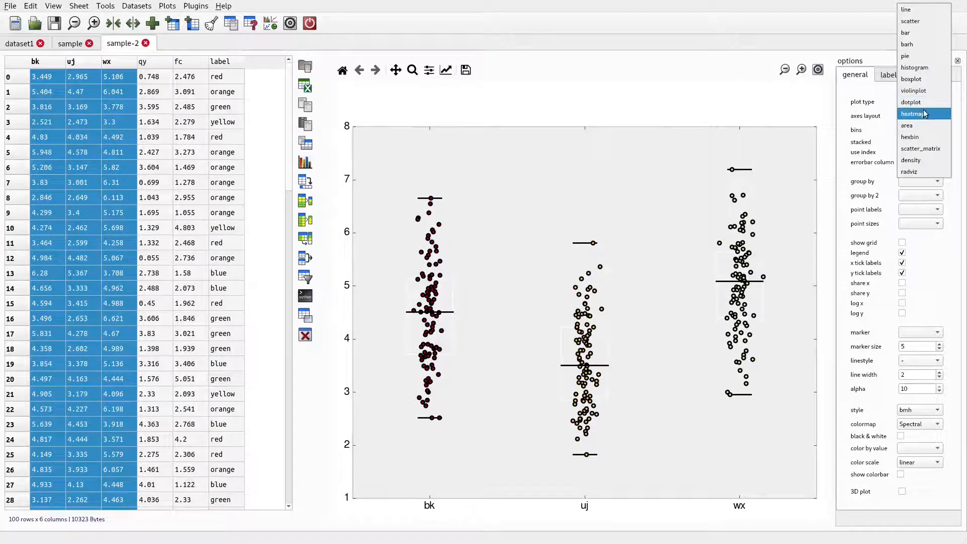
pyautogui.click(923, 111)
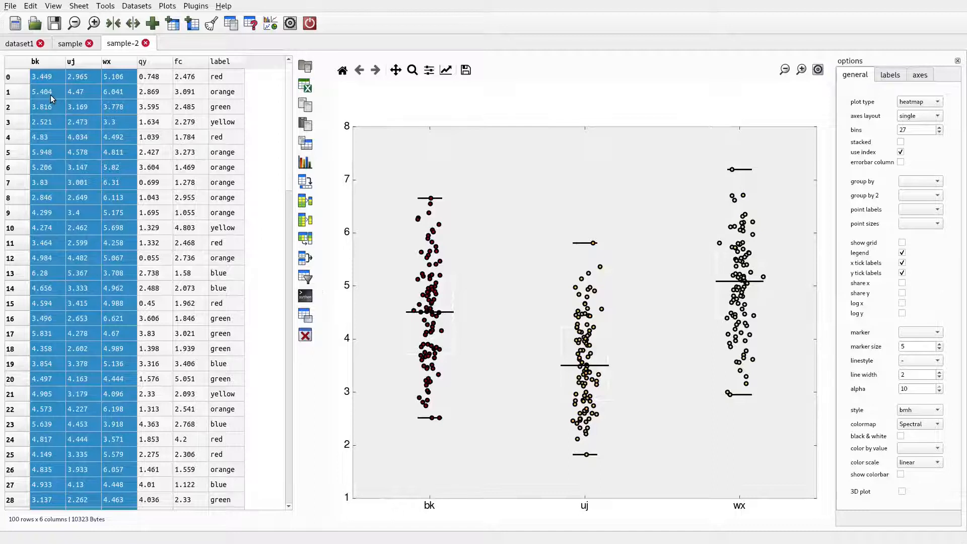
pyautogui.moveTo(42, 78); pyautogui.dragTo(194, 251)
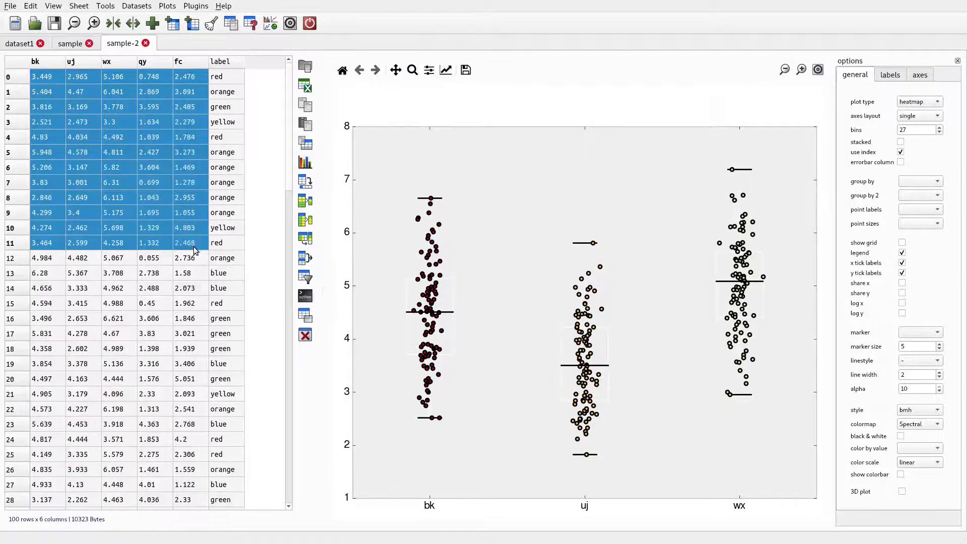
pyautogui.click(304, 167)
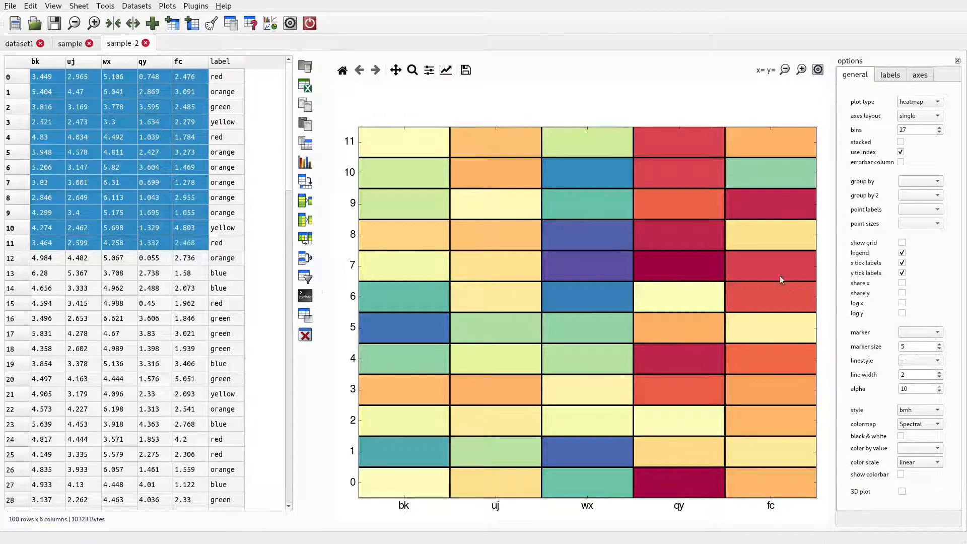
# Replot the same block of rows 0 to 11 with the area plot type
pyautogui.click(905, 103)
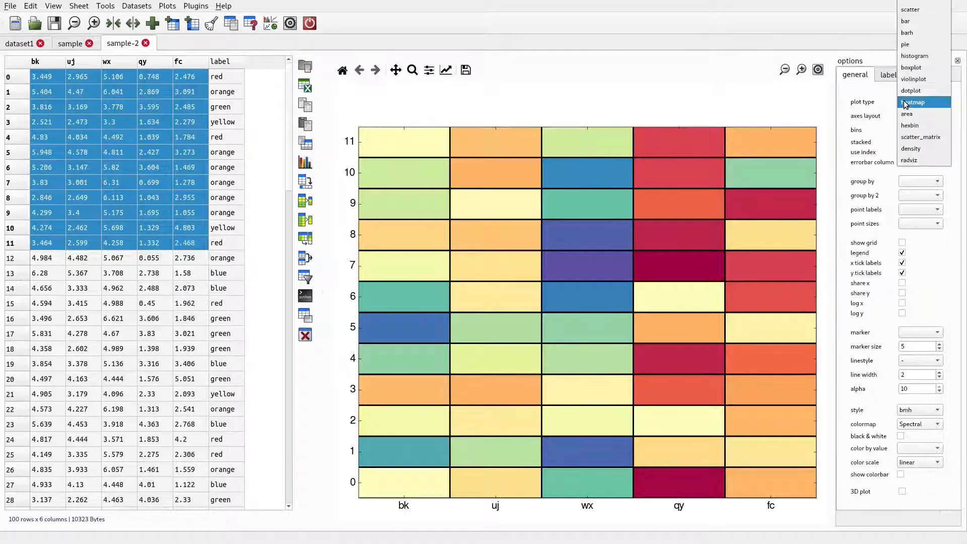
pyautogui.click(906, 114)
pyautogui.click(311, 166)
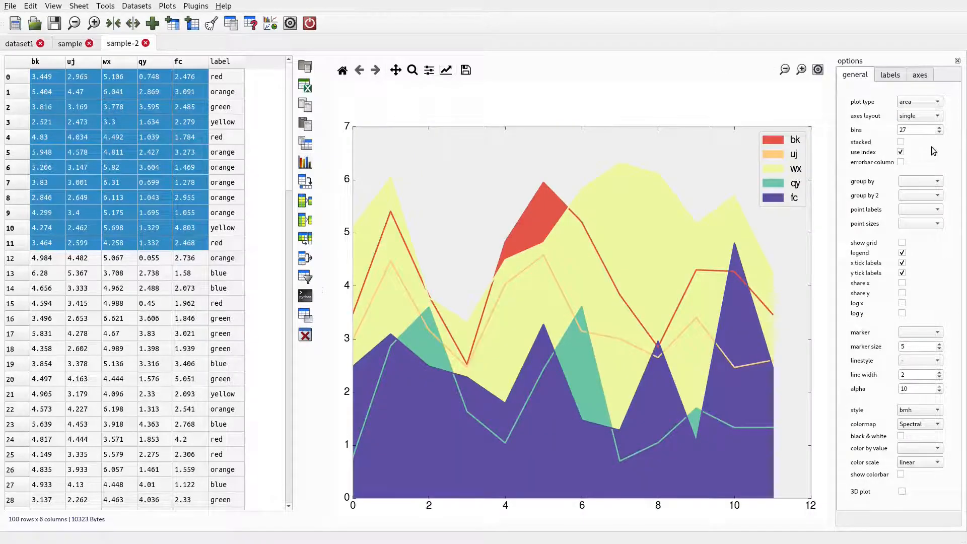
pyautogui.click(920, 106)
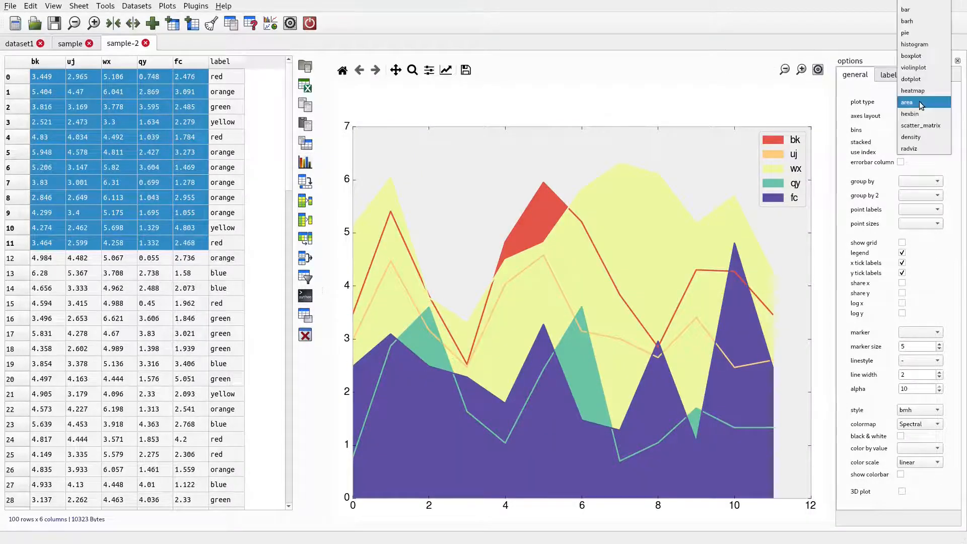
pyautogui.click(919, 102)
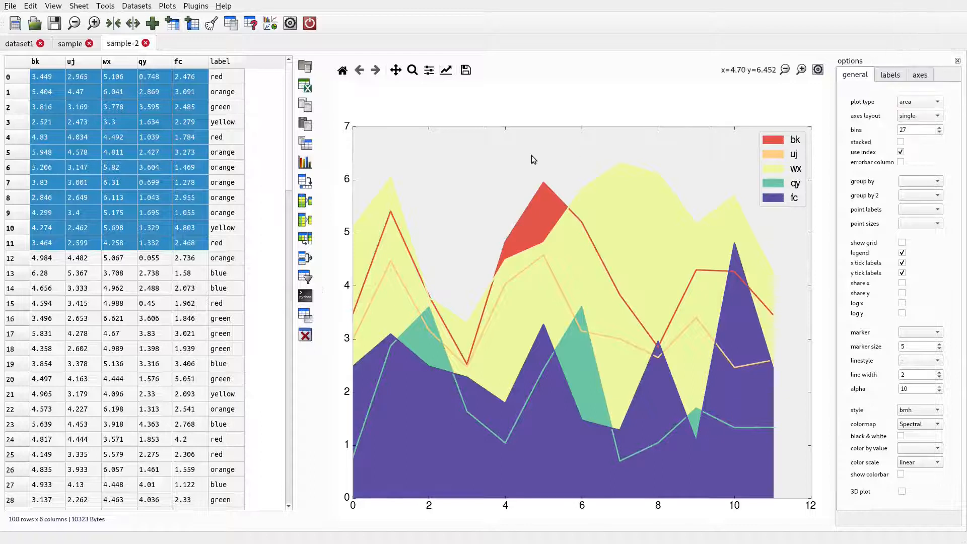
pyautogui.click(32, 82)
pyautogui.moveTo(49, 86); pyautogui.dragTo(191, 324)
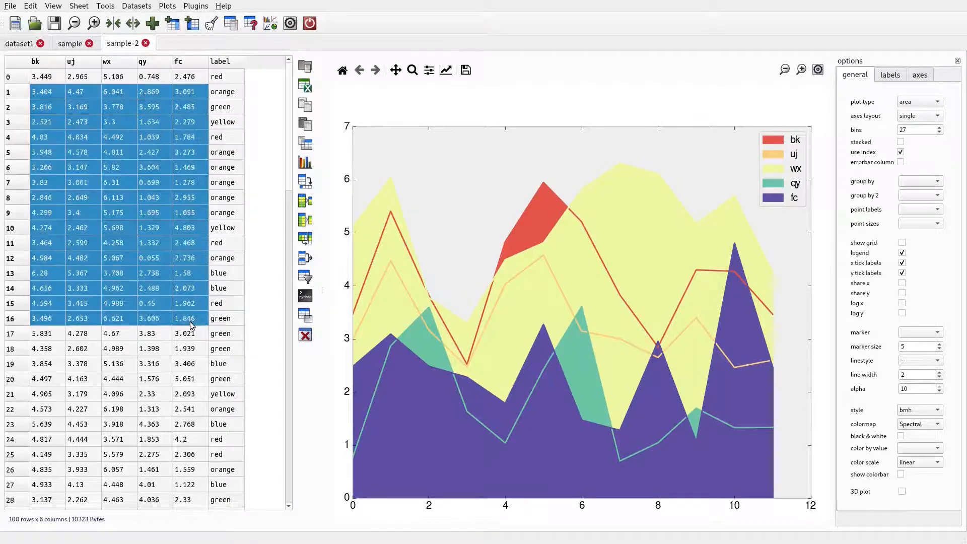
pyautogui.click(185, 217)
pyautogui.click(74, 44)
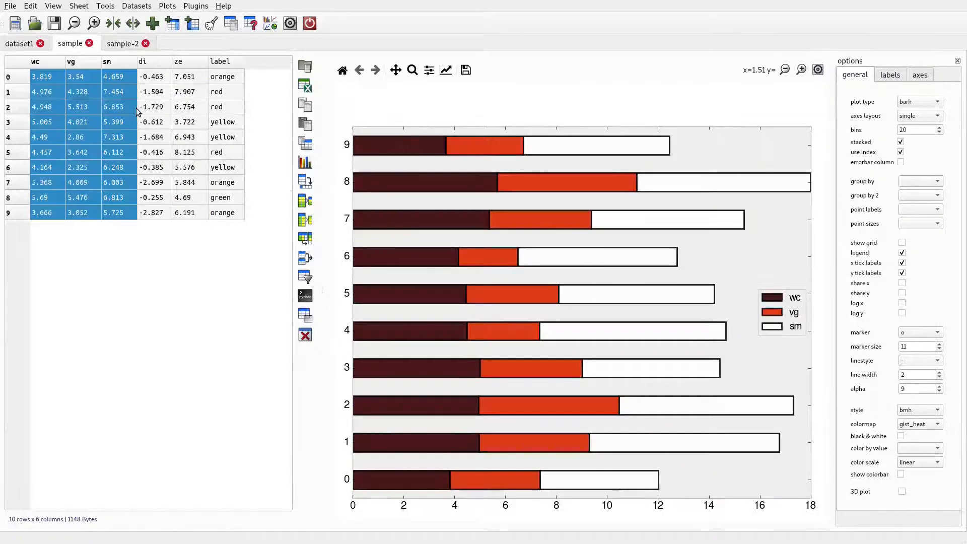
pyautogui.click(157, 111)
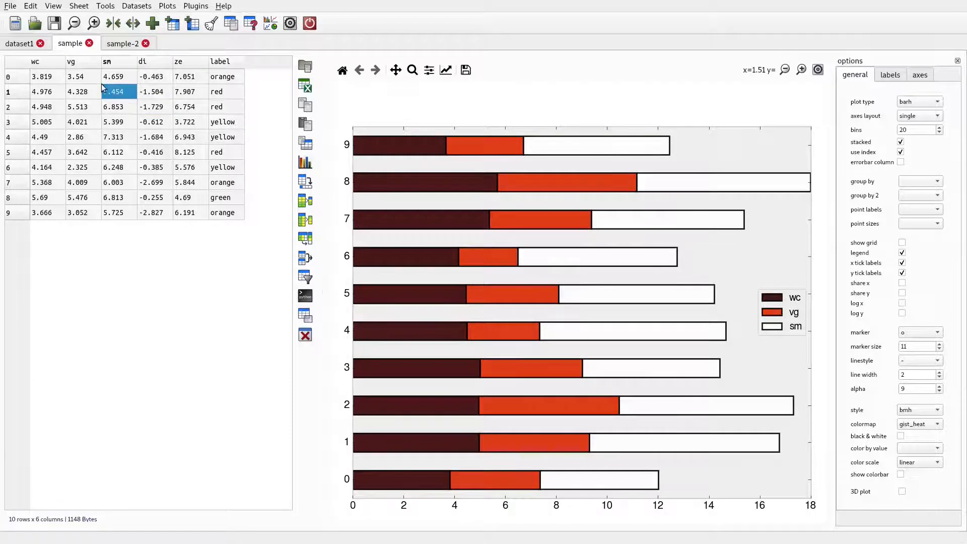
pyautogui.click(132, 48)
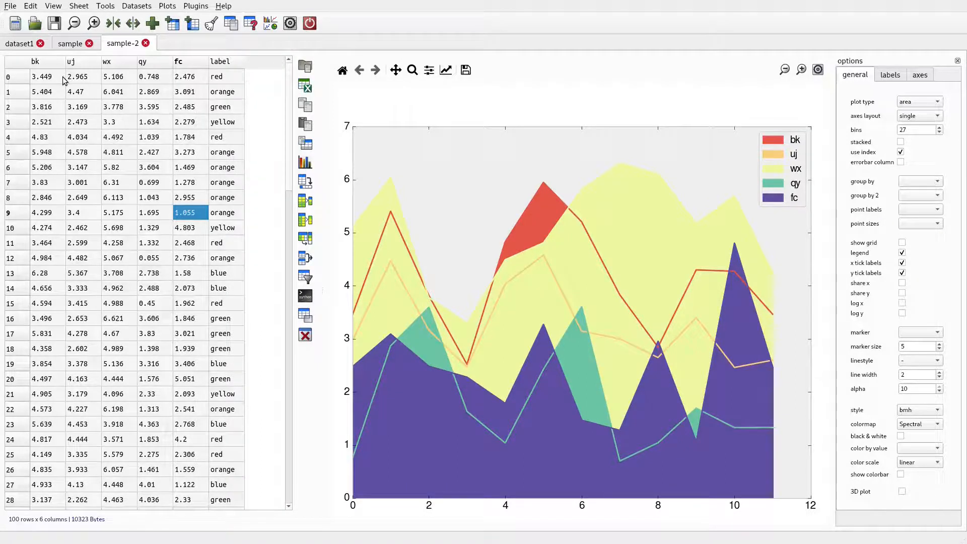
# Select rows 0 to 20 across all columns from bk to label and plot them with the line type
pyautogui.moveTo(64, 81); pyautogui.dragTo(236, 376)
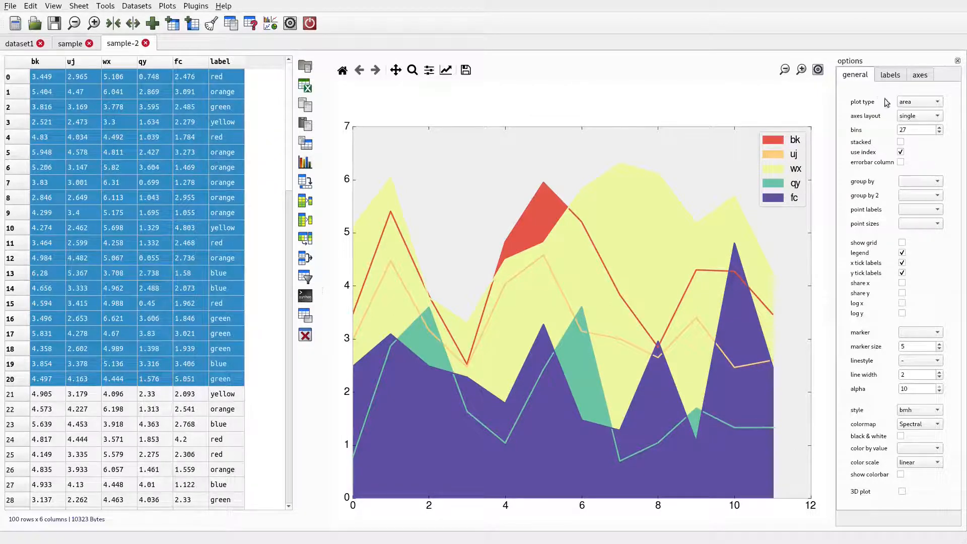
pyautogui.click(904, 102)
pyautogui.click(921, 6)
pyautogui.click(305, 162)
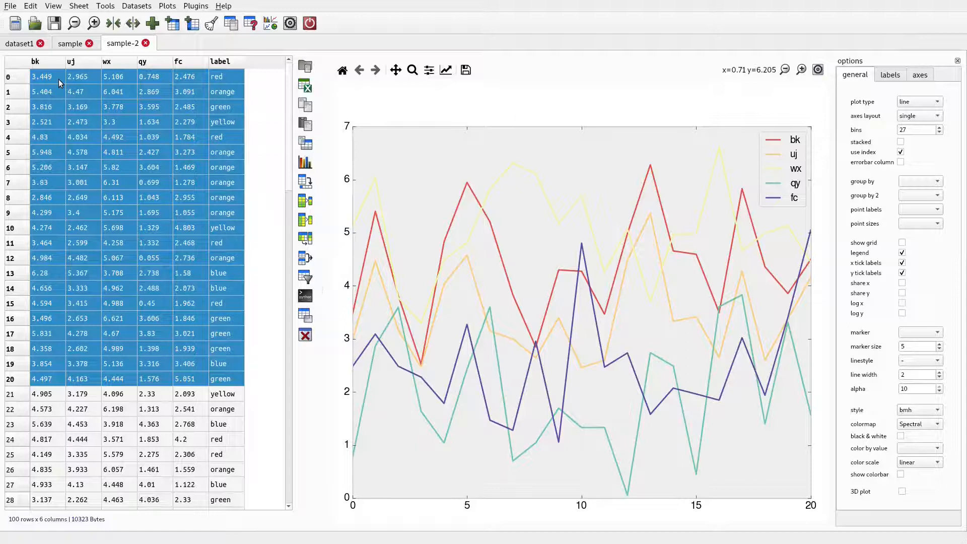
# Plot the qy, fc and label columns for rows 0 to 26 as lines, and replot them grouped by label
pyautogui.moveTo(151, 78); pyautogui.dragTo(223, 470)
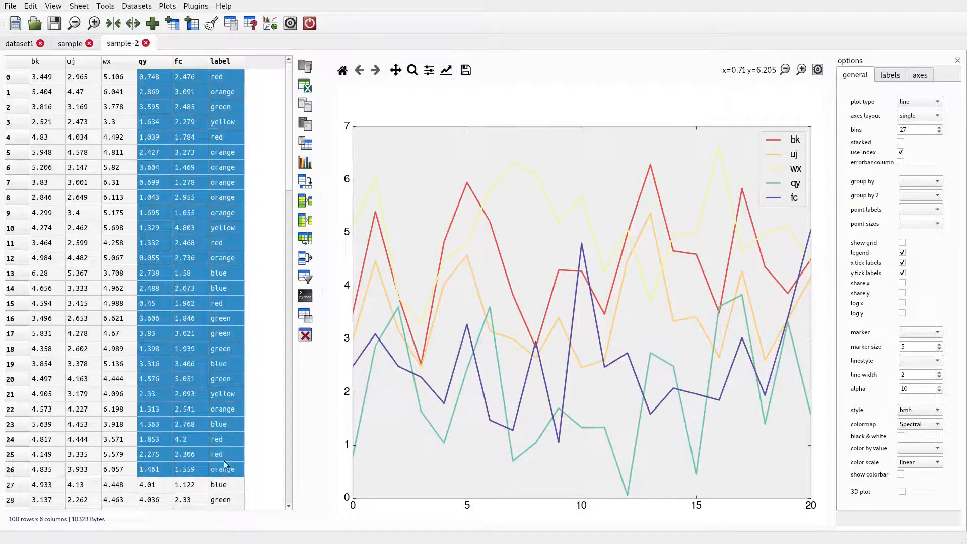
pyautogui.click(304, 163)
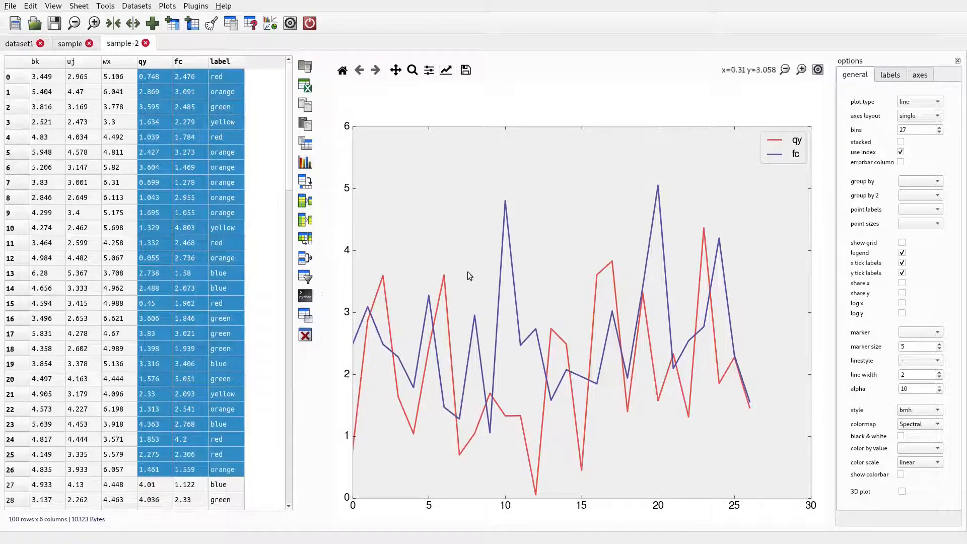
pyautogui.click(917, 180)
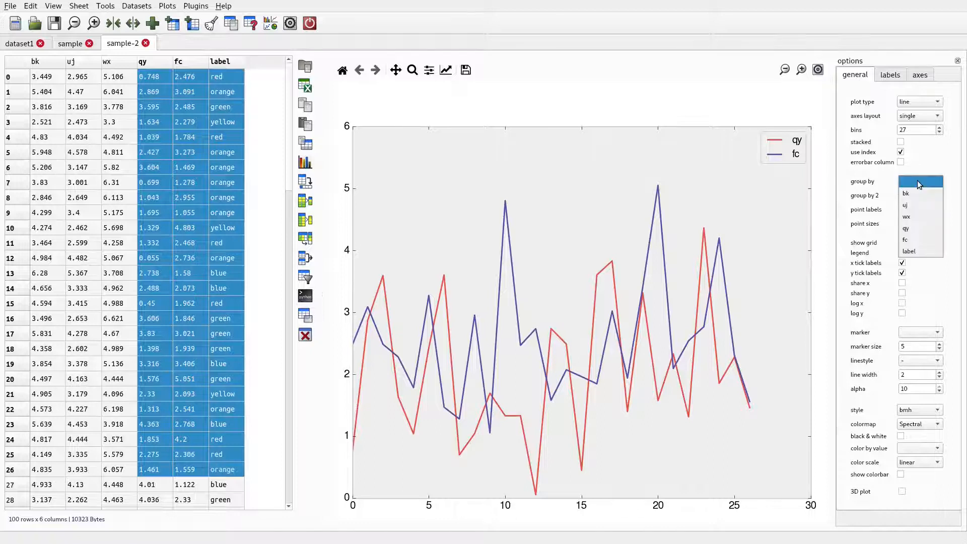
pyautogui.click(927, 251)
pyautogui.click(305, 162)
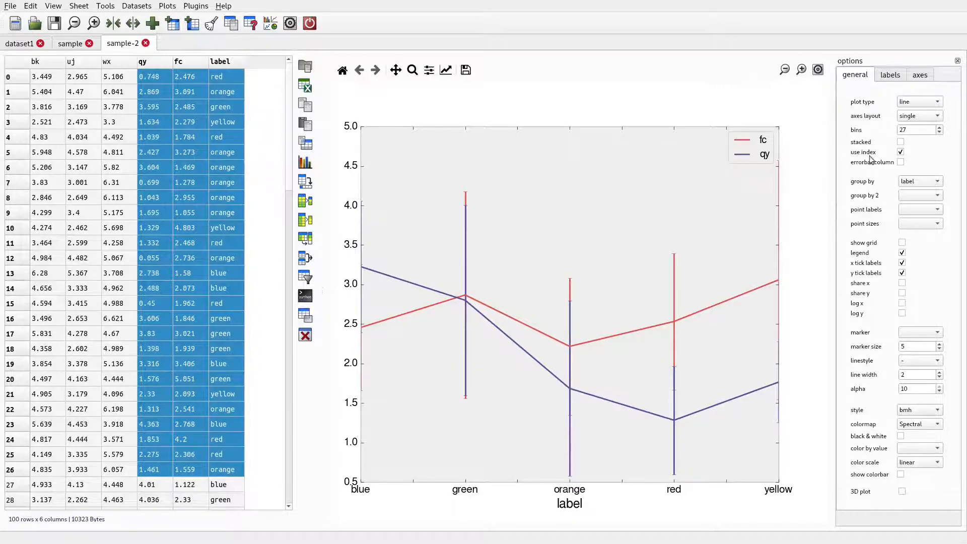
# Replot the label-grouped qy and fc lines in separate subplots with the multiple axes layout
pyautogui.click(911, 119)
pyautogui.click(912, 128)
pyautogui.click(309, 165)
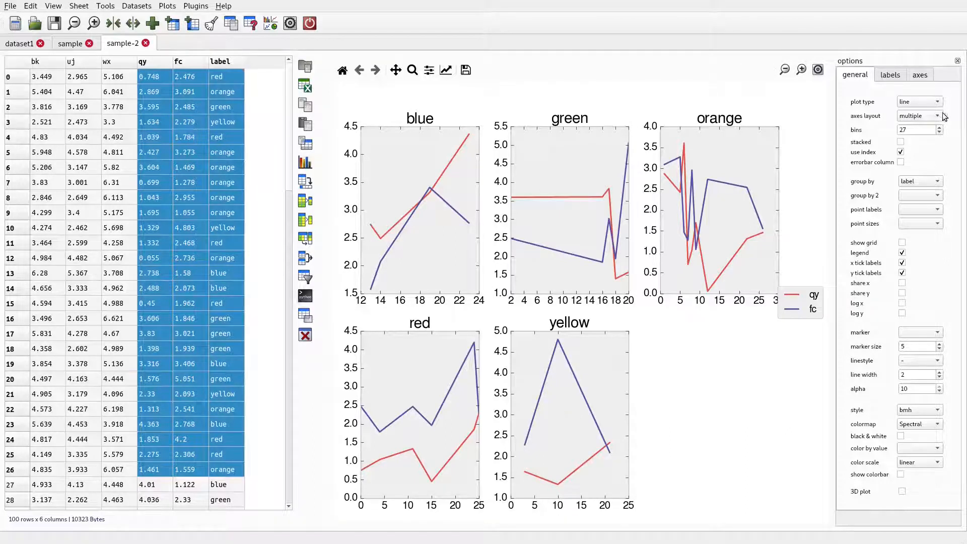
# Change the plot type to bar and replot the grouped qy and fc subplots
pyautogui.click(920, 101)
pyautogui.click(919, 108)
pyautogui.click(919, 101)
pyautogui.click(920, 112)
pyautogui.click(306, 163)
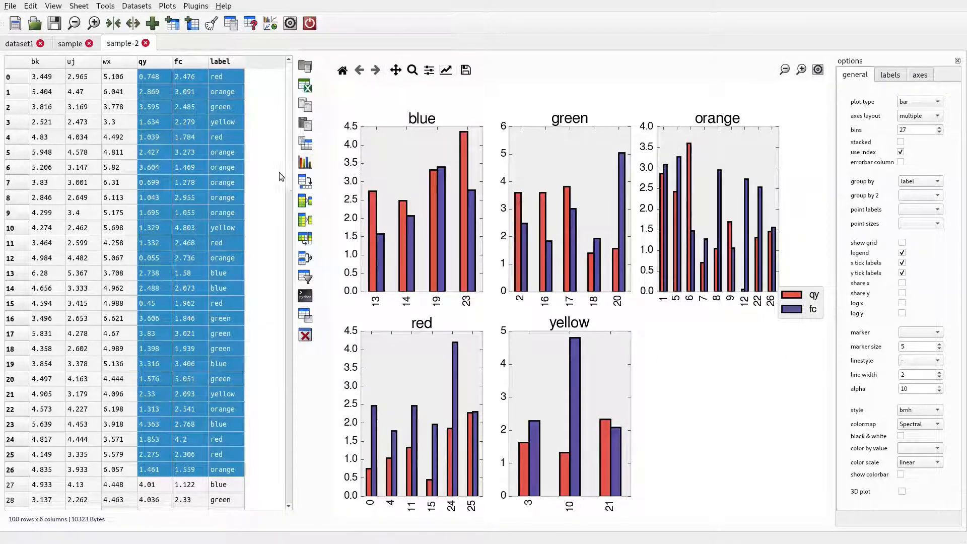
# Select the qy, fc and label columns from row 1 through row 78 and replot the grouped bars
pyautogui.scroll(-5, 292, 211)
pyautogui.scroll(5, 292, 211)
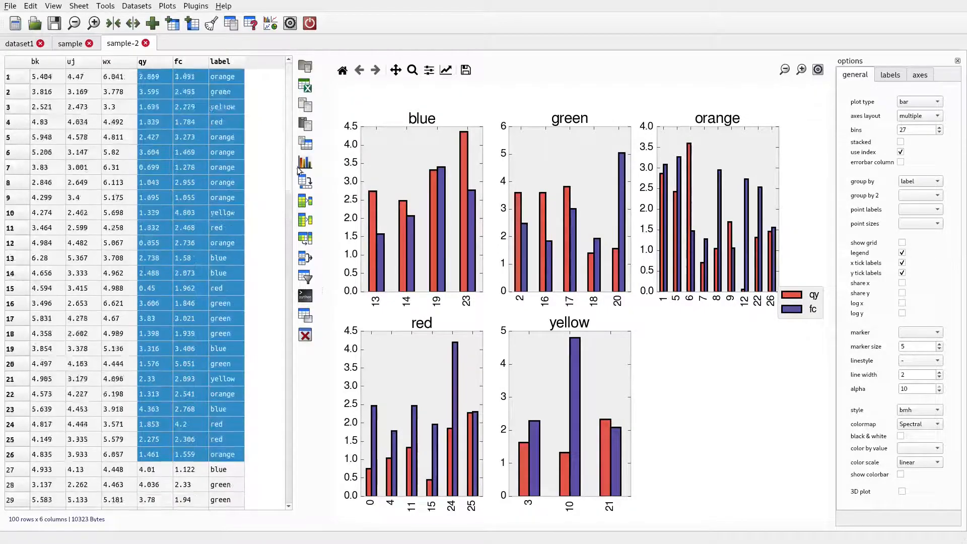
pyautogui.moveTo(162, 93); pyautogui.dragTo(219, 443)
pyautogui.scroll(-18, 216, 438)
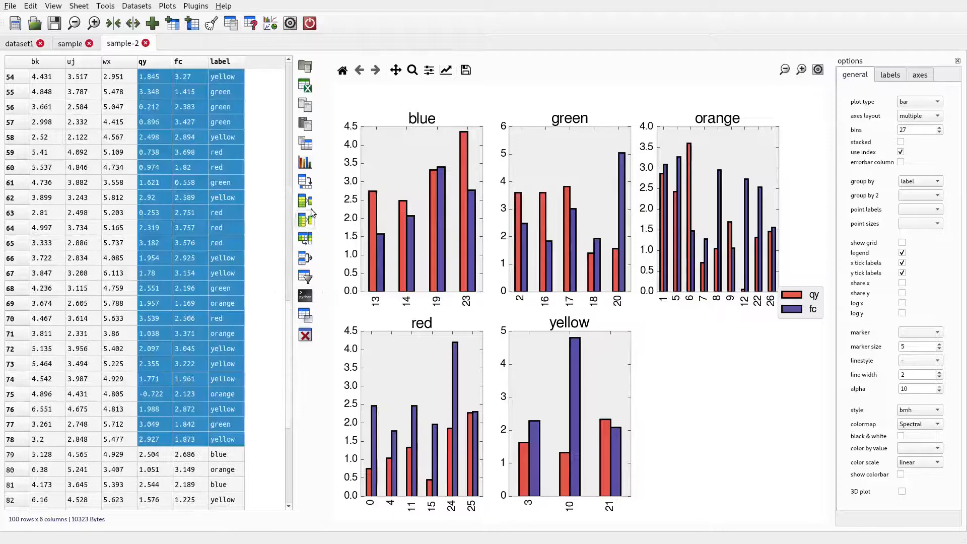
pyautogui.click(304, 162)
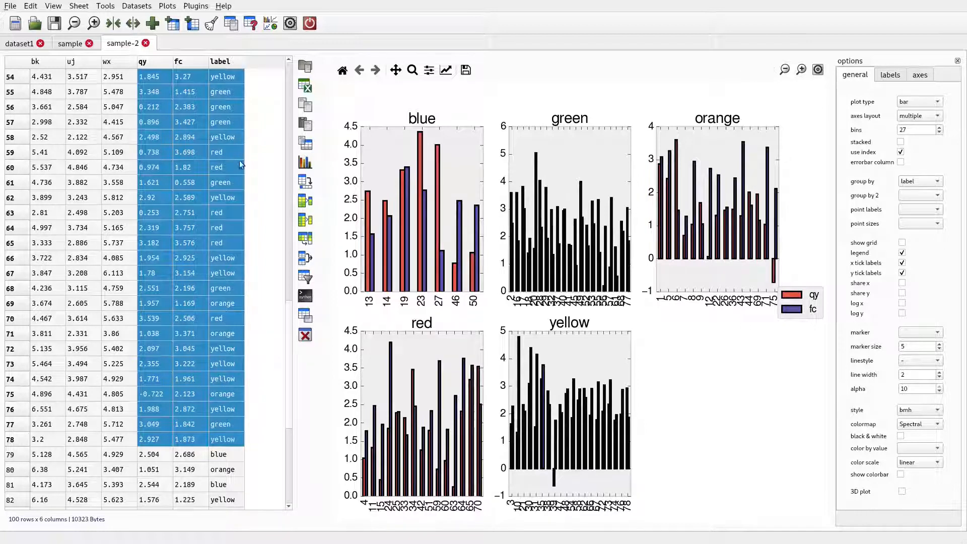
# Switch to the single axes layout and try to plot rows 56 to 66 of the bk to fc columns as label-grouped bars
pyautogui.moveTo(51, 81); pyautogui.dragTo(198, 320)
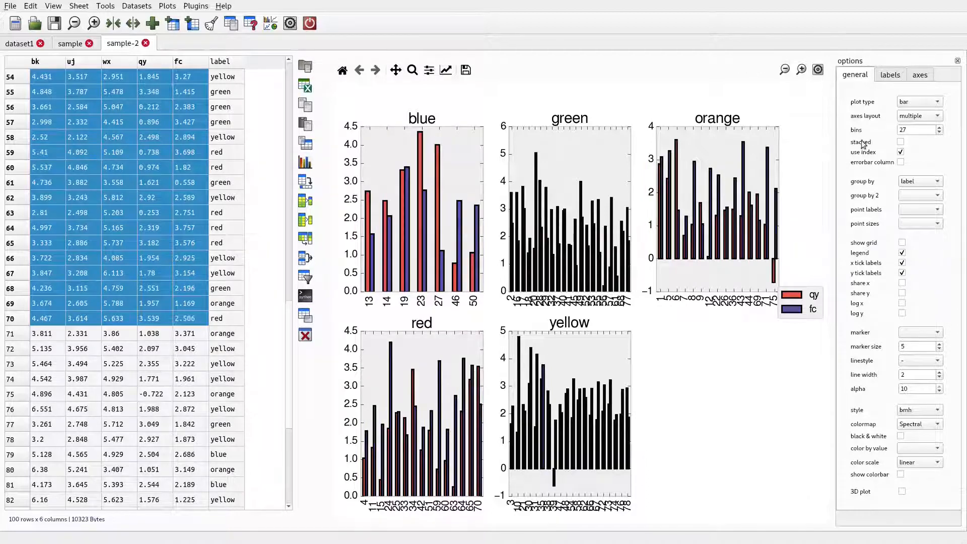
pyautogui.click(914, 117)
pyautogui.click(910, 102)
pyautogui.click(176, 188)
pyautogui.moveTo(43, 106); pyautogui.dragTo(204, 258)
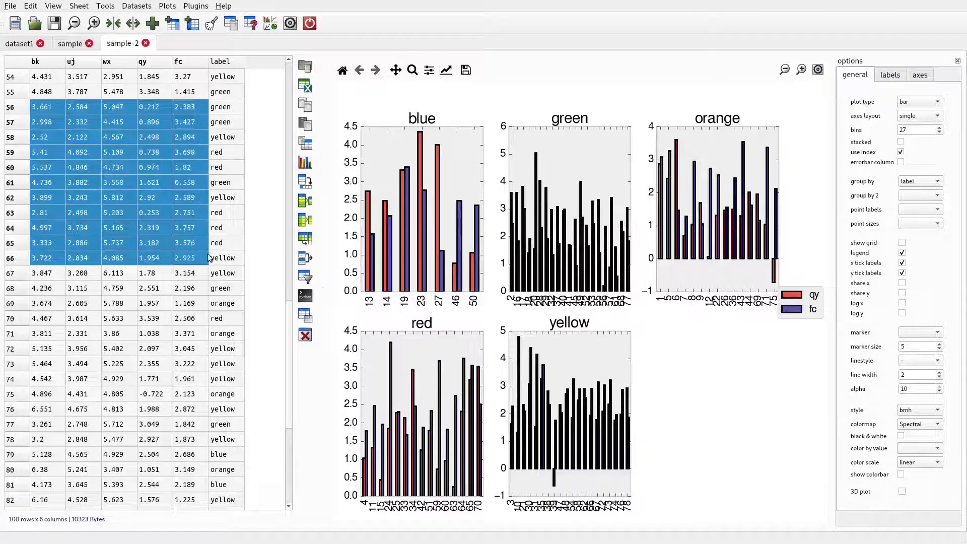
pyautogui.click(306, 161)
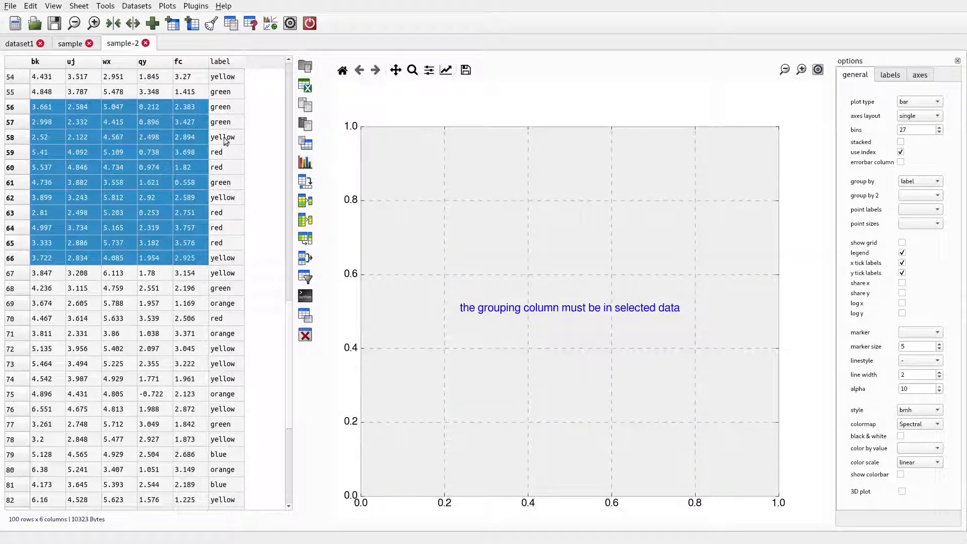
# Clear the group by column and plot rows 55 to 64 of the wx, qy and fc columns as bars
pyautogui.click(120, 107)
pyautogui.click(904, 182)
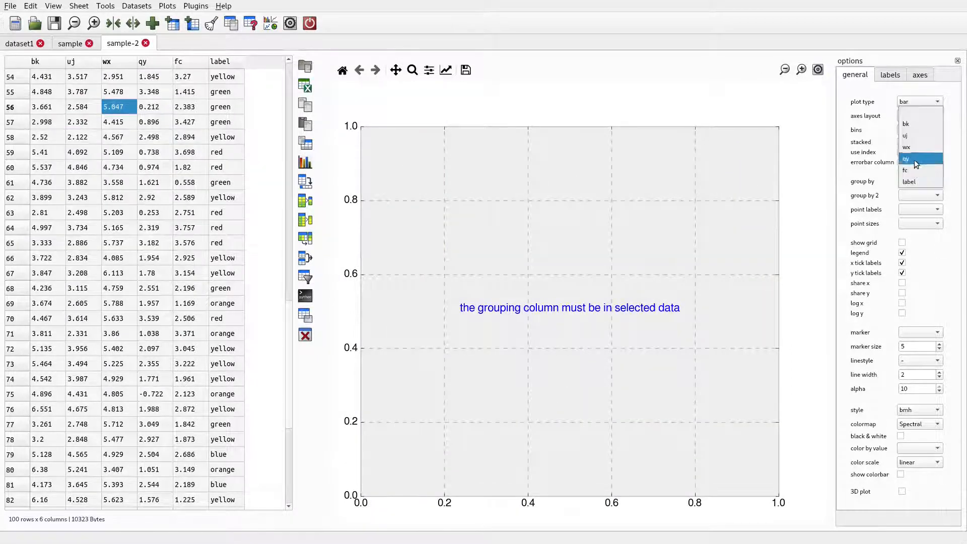
pyautogui.click(914, 113)
pyautogui.moveTo(106, 93); pyautogui.dragTo(205, 228)
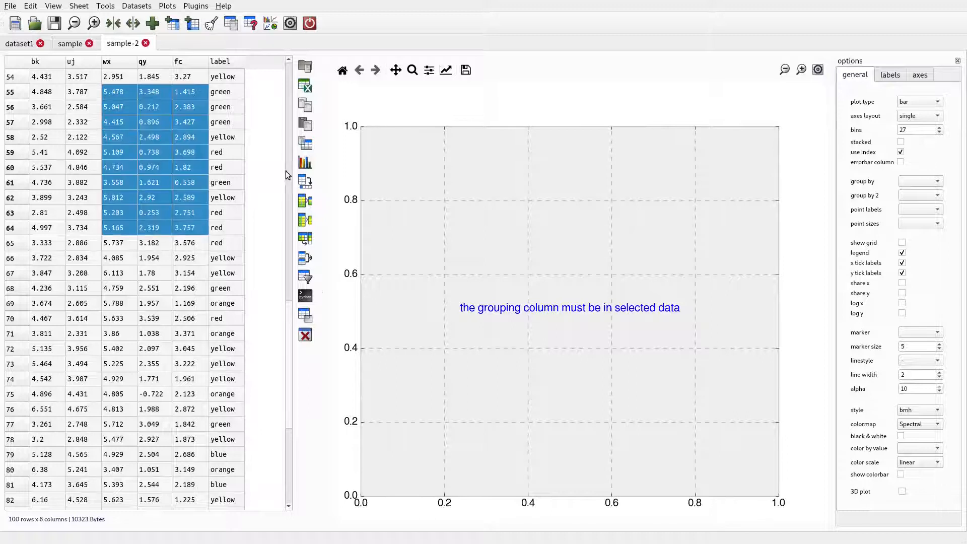
pyautogui.click(305, 162)
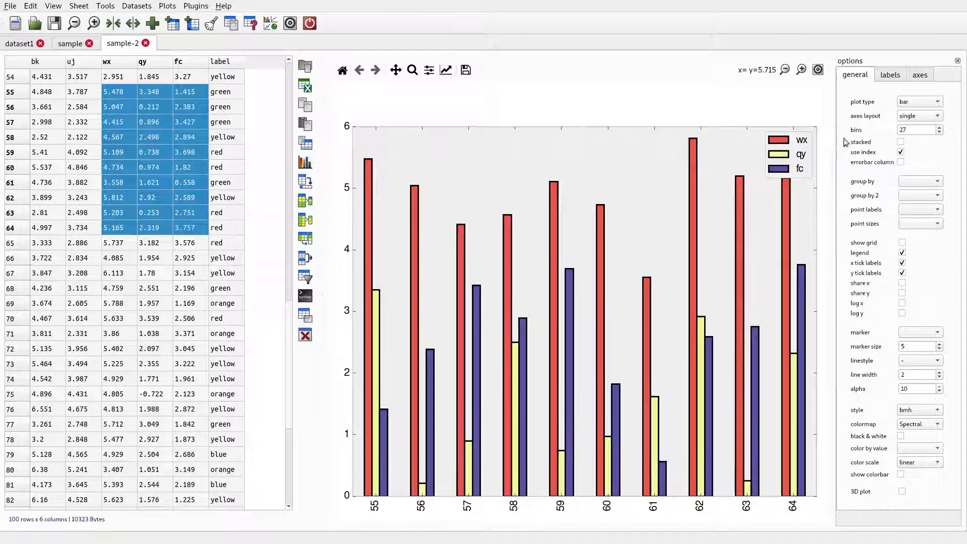
# Set the plot label font to Garuda with a font size of 18
pyautogui.click(890, 75)
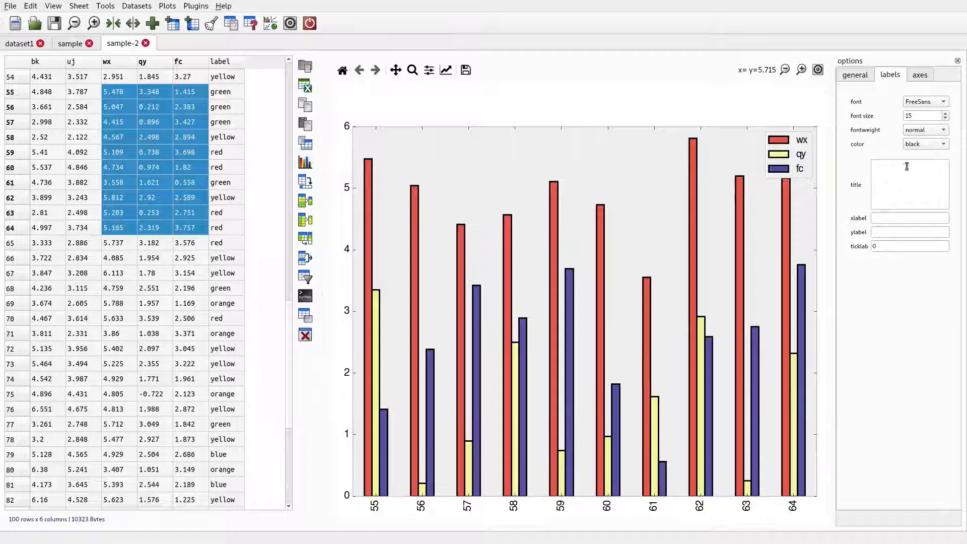
pyautogui.click(921, 102)
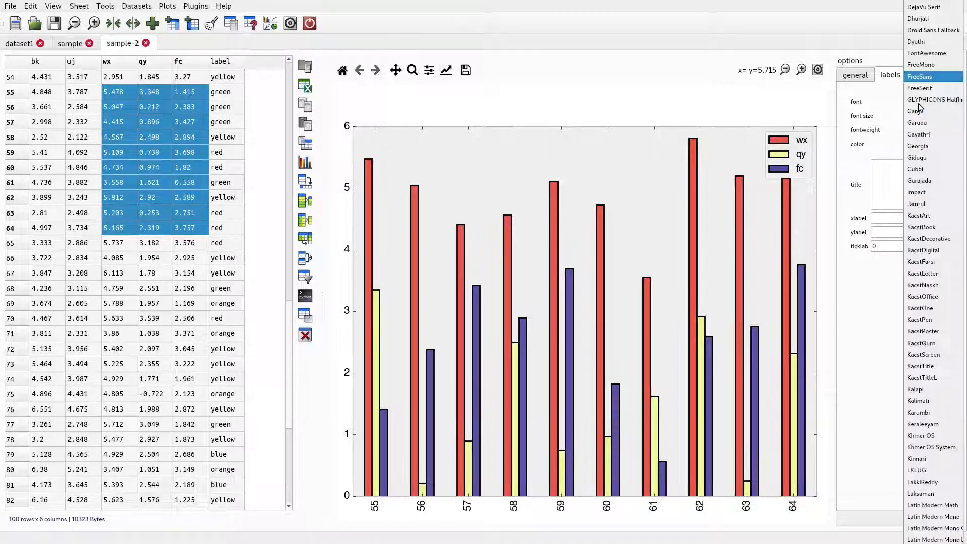
pyautogui.click(930, 123)
# Enter the title "jhsaHSAHS JAS", x label "jhjhkkjh" and y label "jhjkhkjhjkh", and replot the bar chart
pyautogui.click(882, 162)
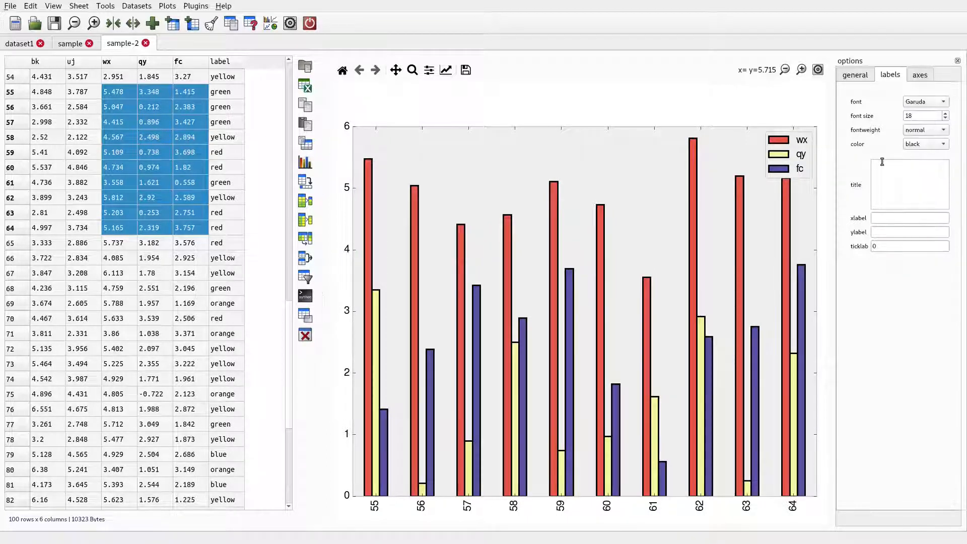
pyautogui.write('jhsaHSAHS JAS')
pyautogui.click(886, 219)
pyautogui.write('jhjhkkjh')
pyautogui.press('Tab')
pyautogui.write('jhjkhkjhjkh')
pyautogui.click(303, 163)
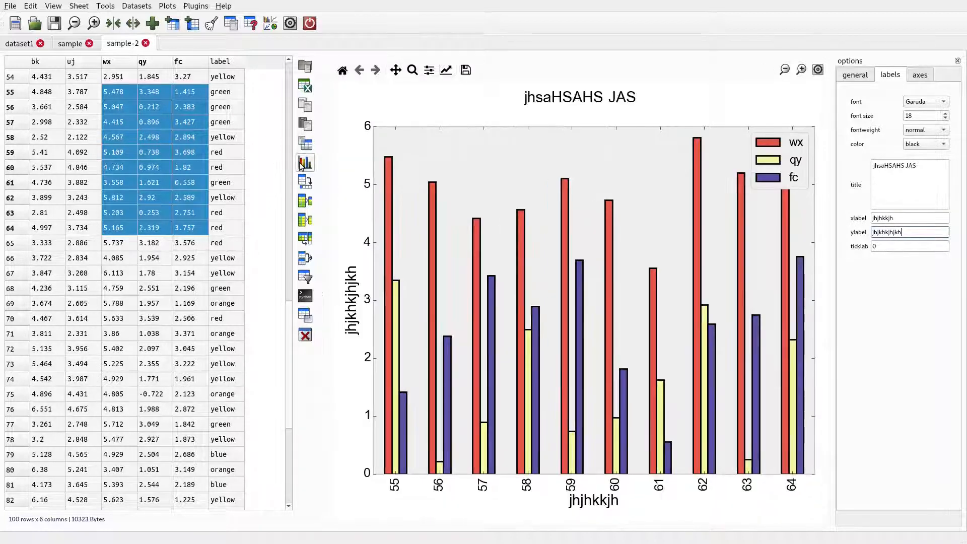
# Replot the bar chart at font size 21, and scale the plot elements up and back down to font size 20
pyautogui.scroll(3, 924, 116)
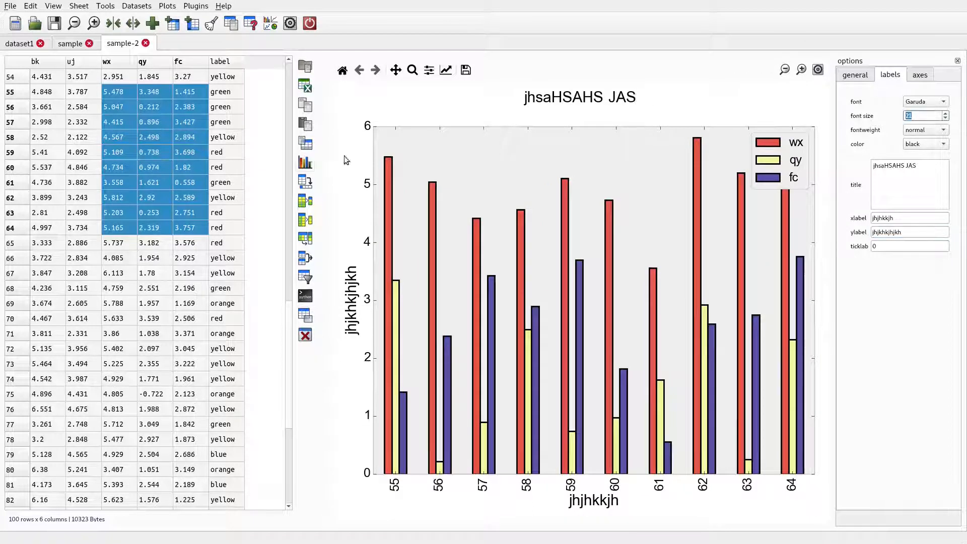
pyautogui.click(305, 164)
pyautogui.click(801, 71)
pyautogui.click(802, 71)
pyautogui.click(801, 71)
pyautogui.click(784, 69)
pyautogui.click(785, 70)
pyautogui.click(784, 70)
pyautogui.click(785, 70)
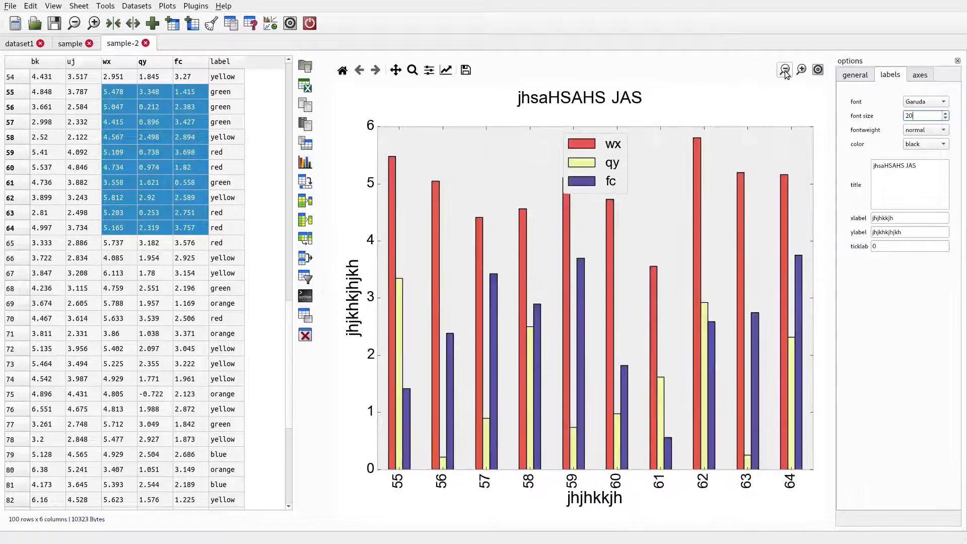
# Show the grid on the bar chart
pyautogui.click(917, 81)
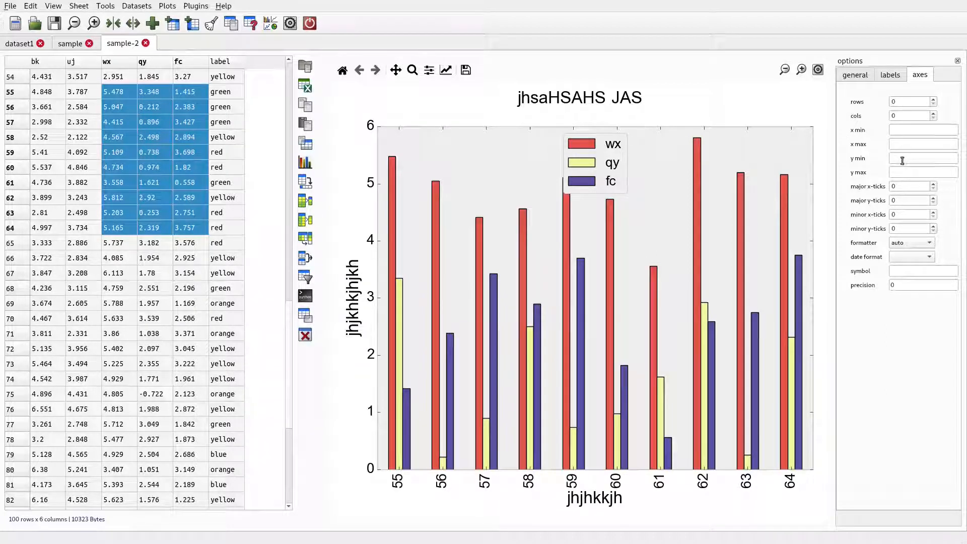
pyautogui.click(856, 75)
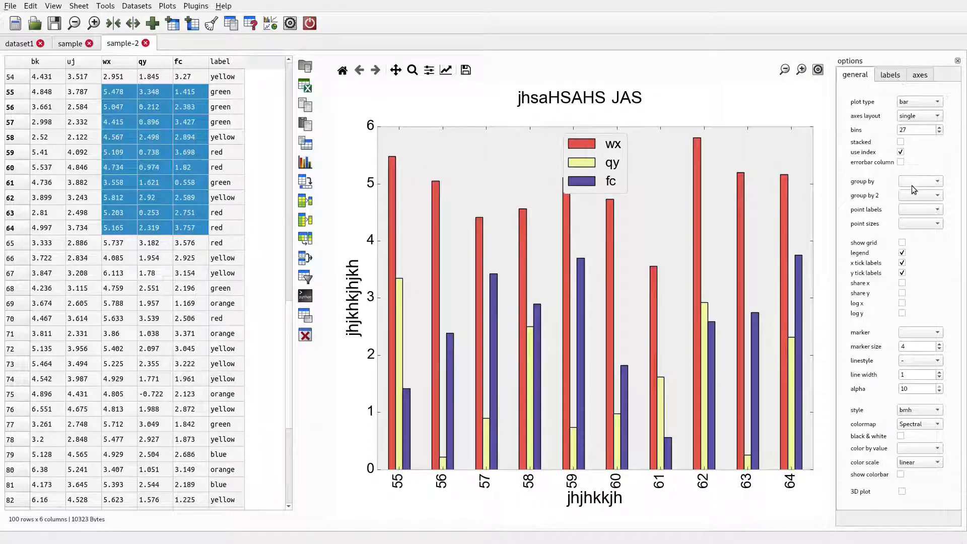
pyautogui.click(901, 242)
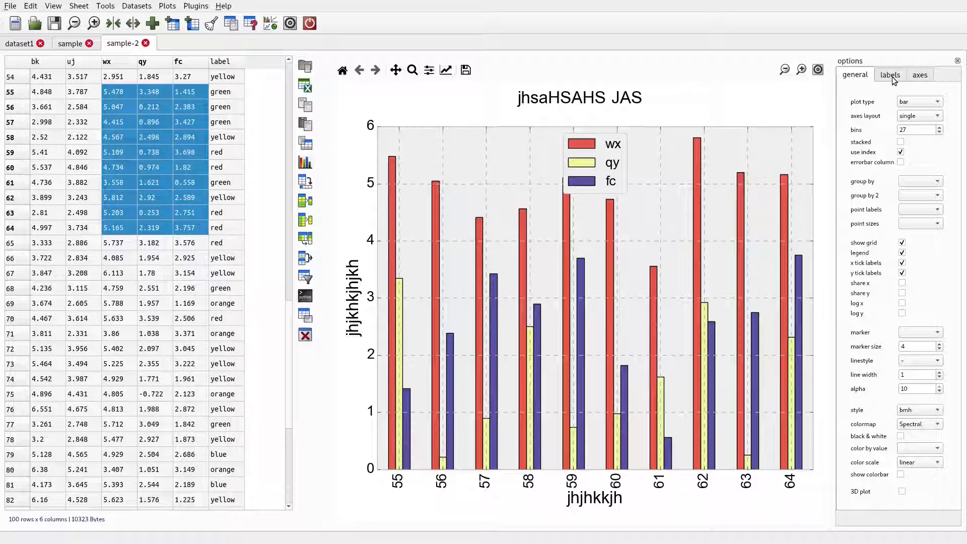
# Switch to the multiple axes layout and replot the wx, qy and fc bars as separate subplots
pyautogui.click(924, 78)
pyautogui.click(851, 78)
pyautogui.click(922, 116)
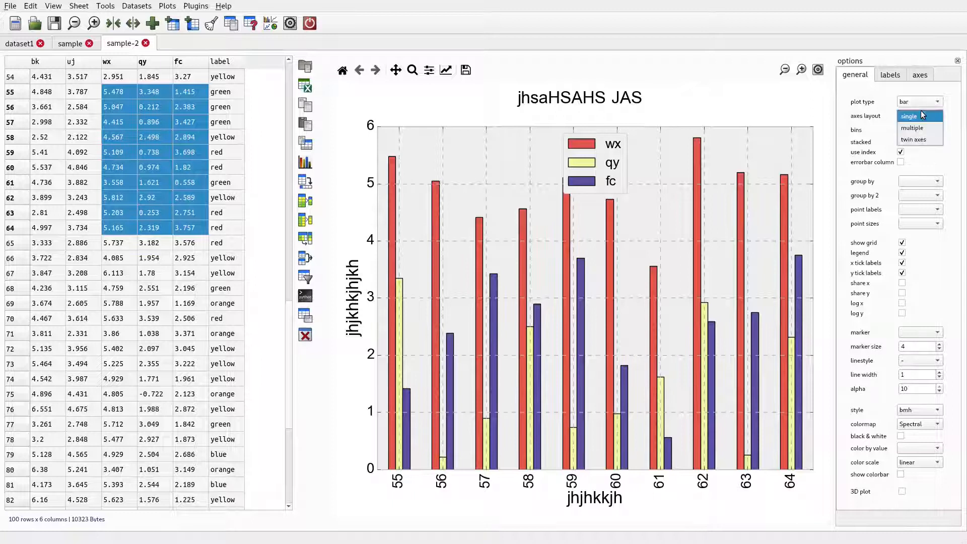
pyautogui.click(917, 122)
pyautogui.click(308, 166)
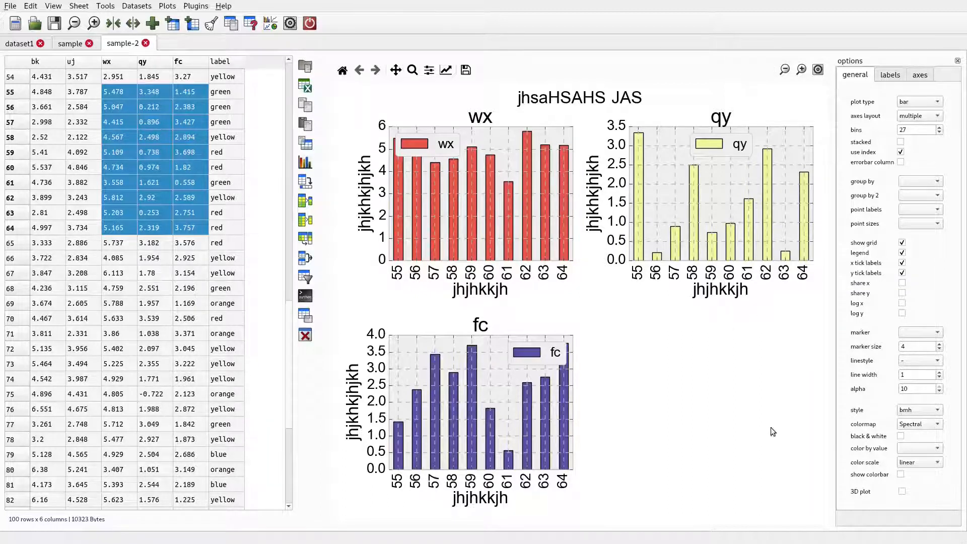
# Arrange the subplots in 3 rows and 1 column and replot them
pyautogui.click(919, 75)
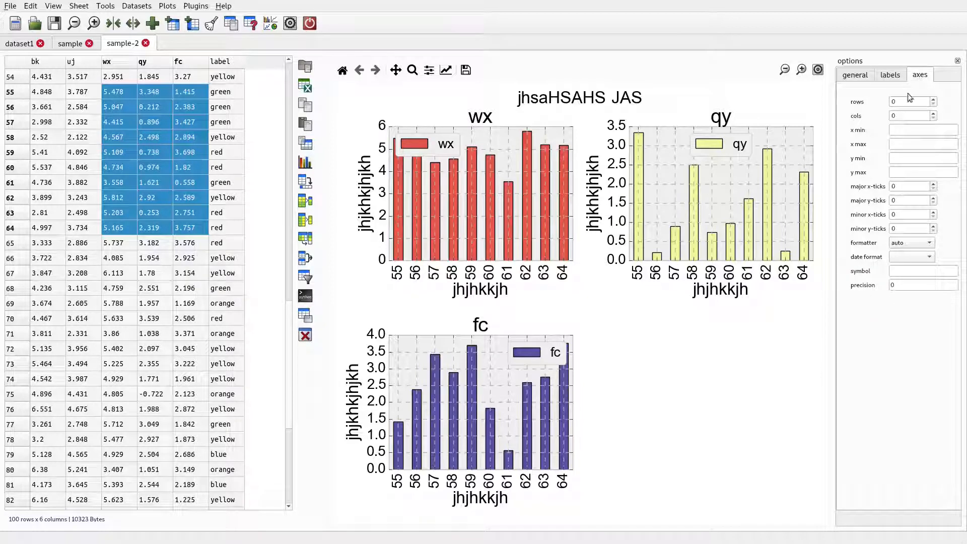
pyautogui.press('Tab')
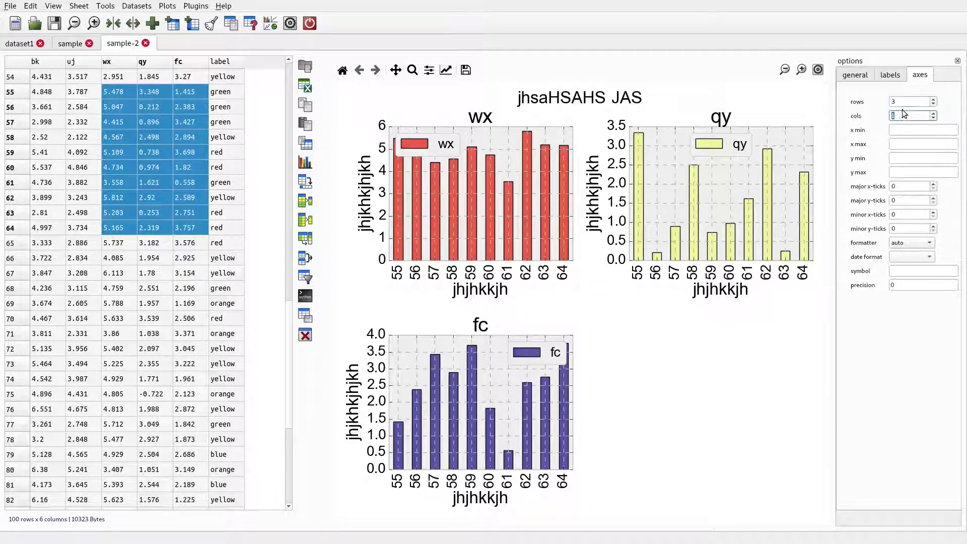
pyautogui.click(305, 169)
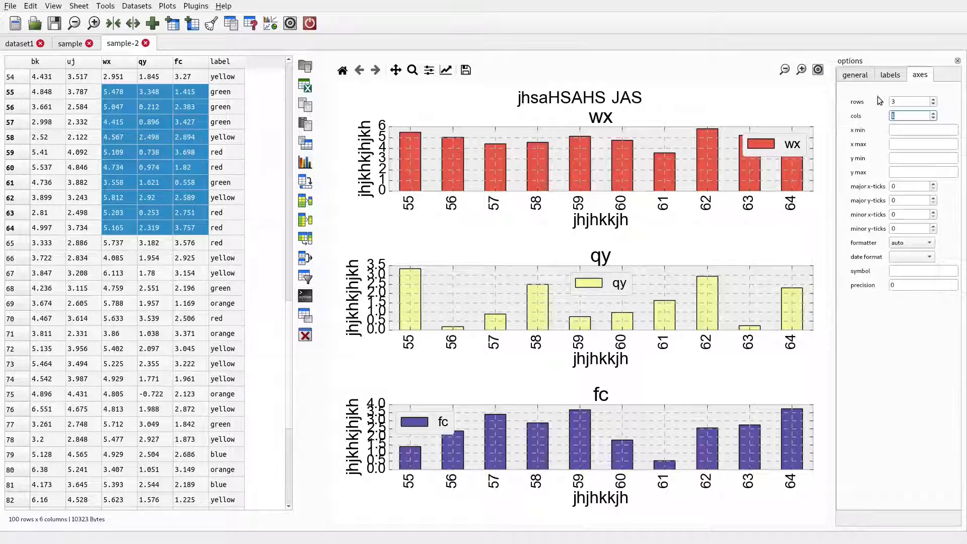
# Share the x axis across the three subplots and replot them
pyautogui.click(888, 75)
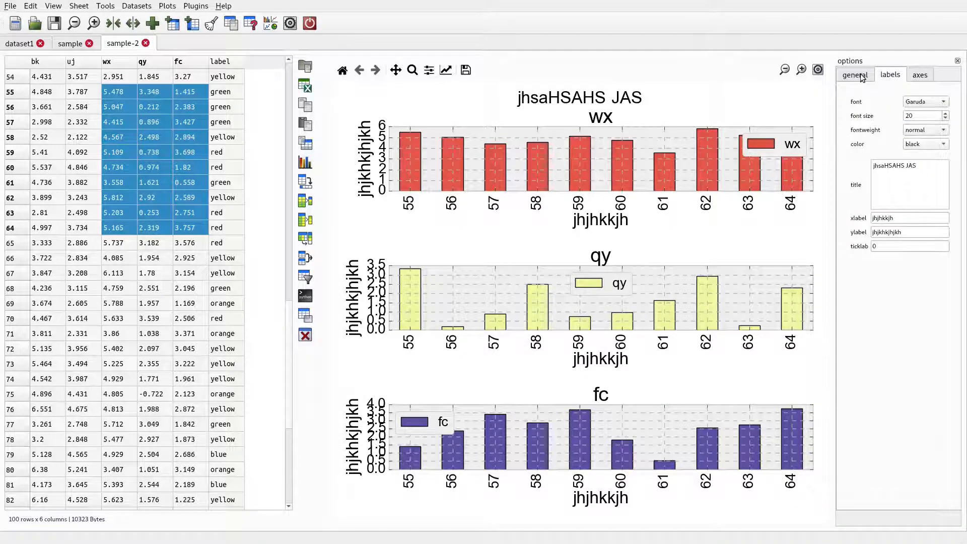
pyautogui.click(861, 76)
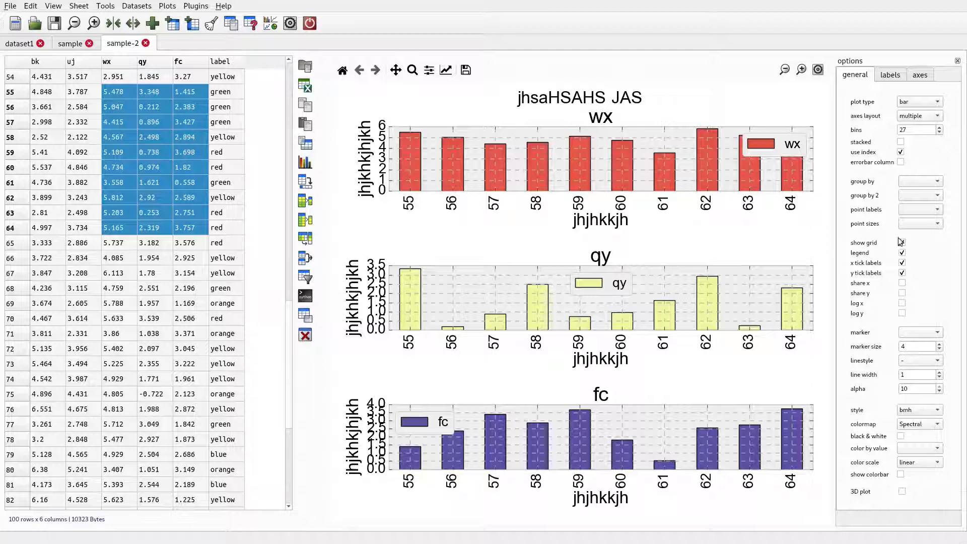
pyautogui.click(901, 283)
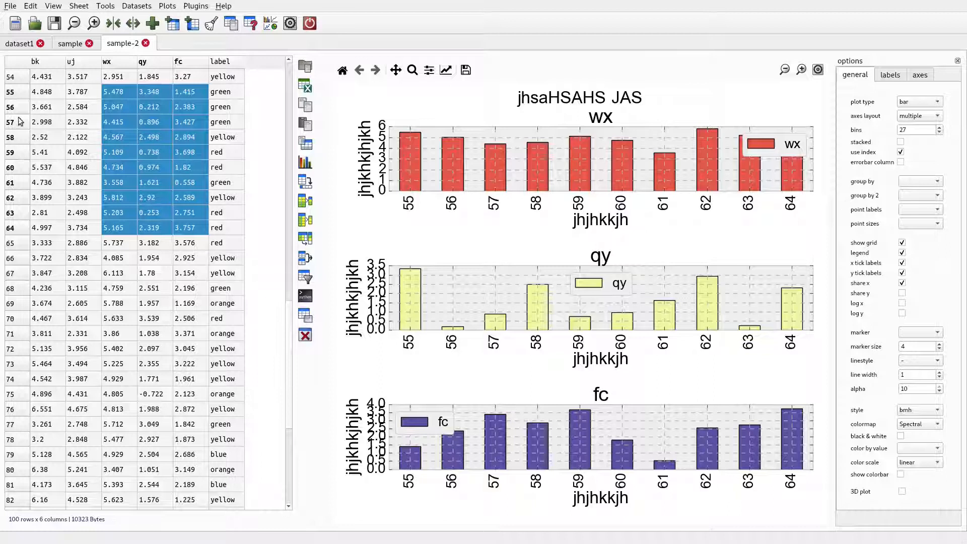
pyautogui.click(305, 162)
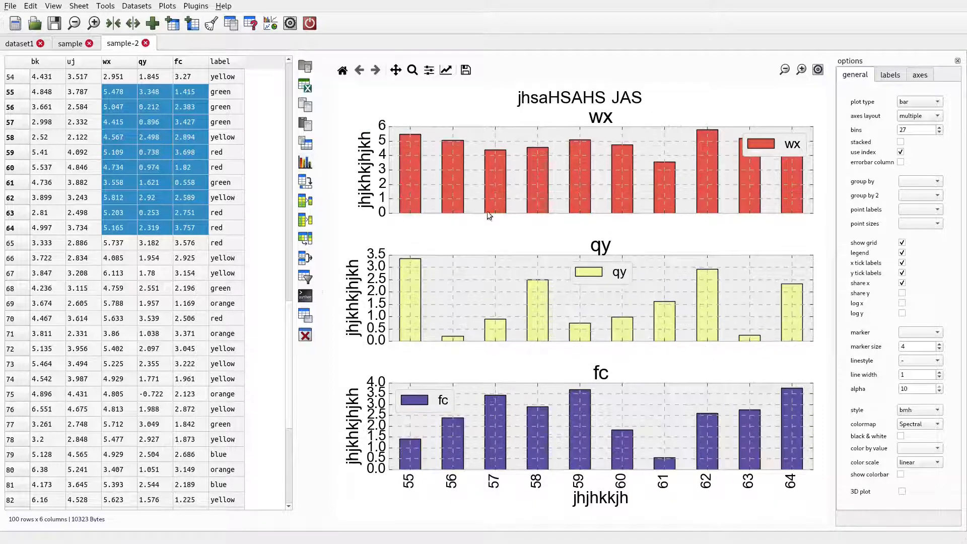
# Scale the plot elements down to marker size 1 and line width 0, and replot with the y axis shared across the subplots
pyautogui.click(782, 73)
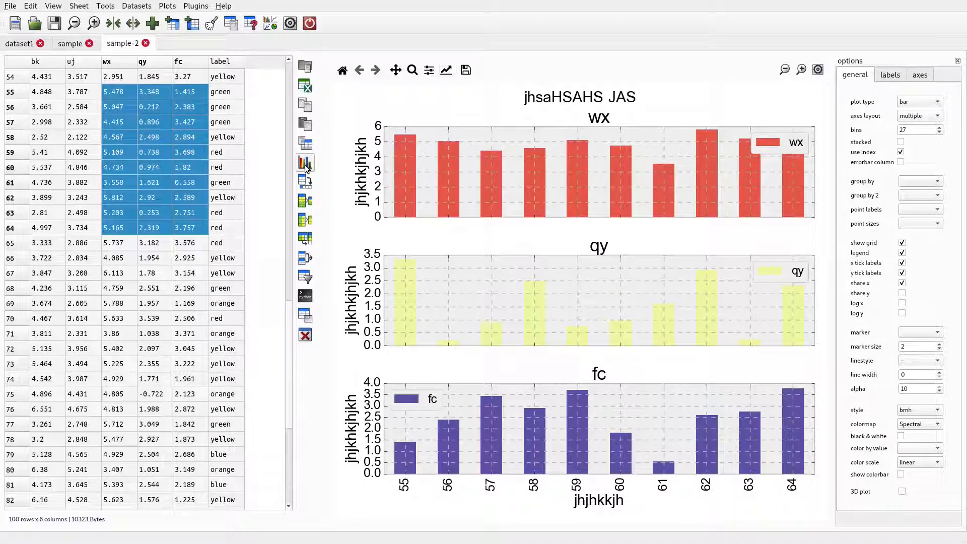
pyautogui.click(784, 70)
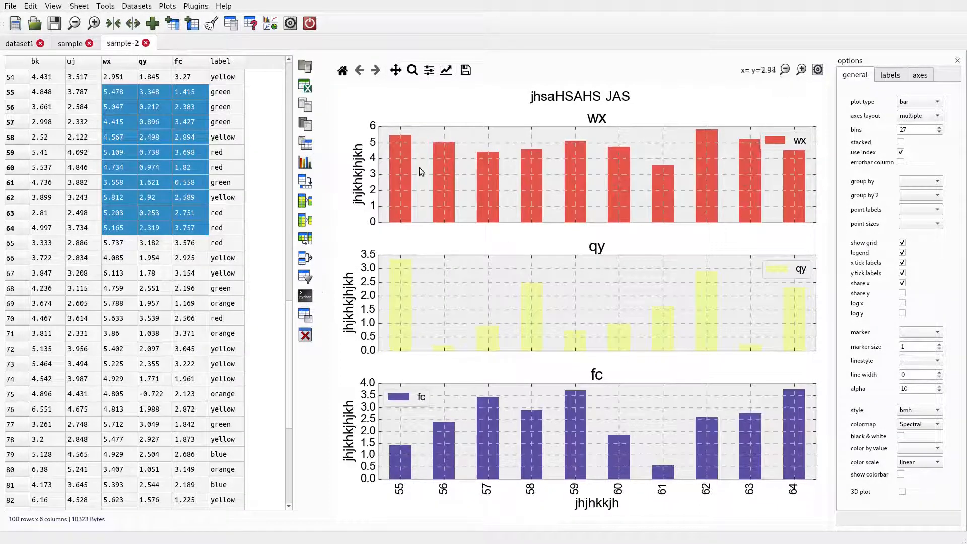
pyautogui.click(902, 293)
pyautogui.click(305, 163)
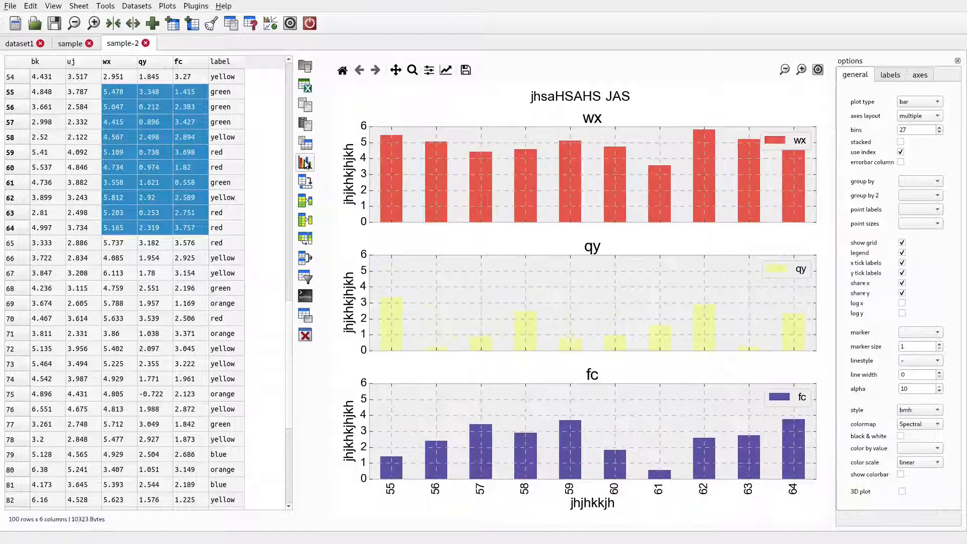